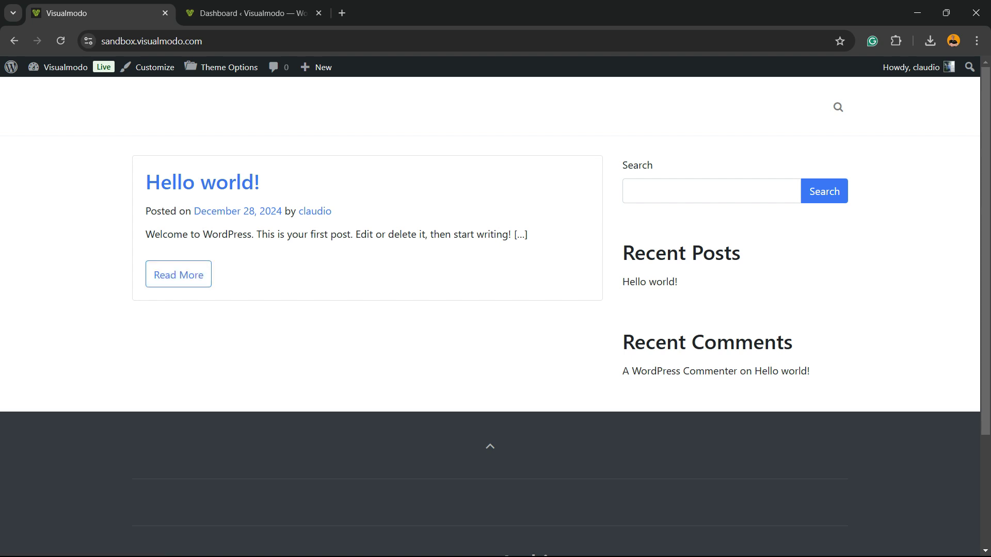
# Step: Search the plugin directory for 'wpforms', then install and activate the WPForms plugin
pyautogui.moveTo(58, 67)
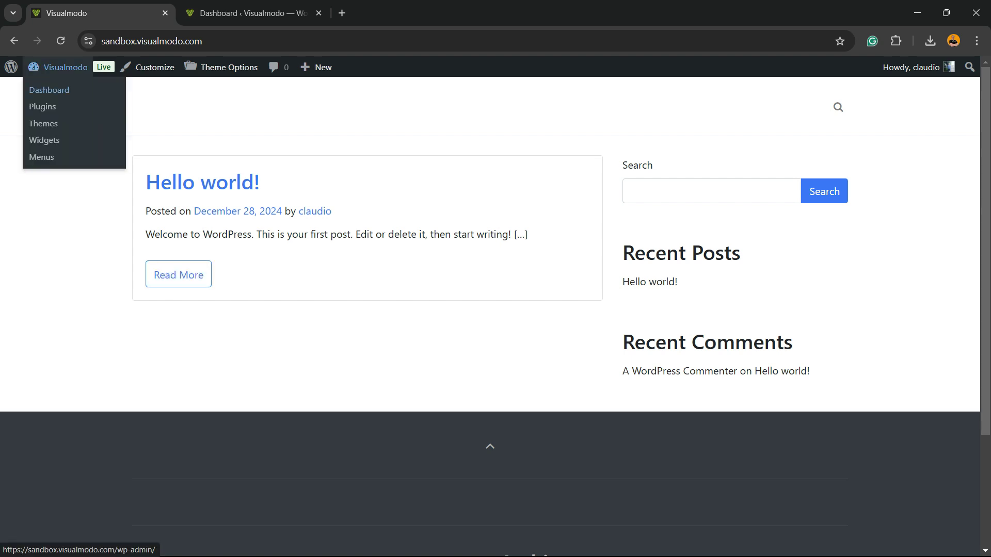
pyautogui.click(49, 90)
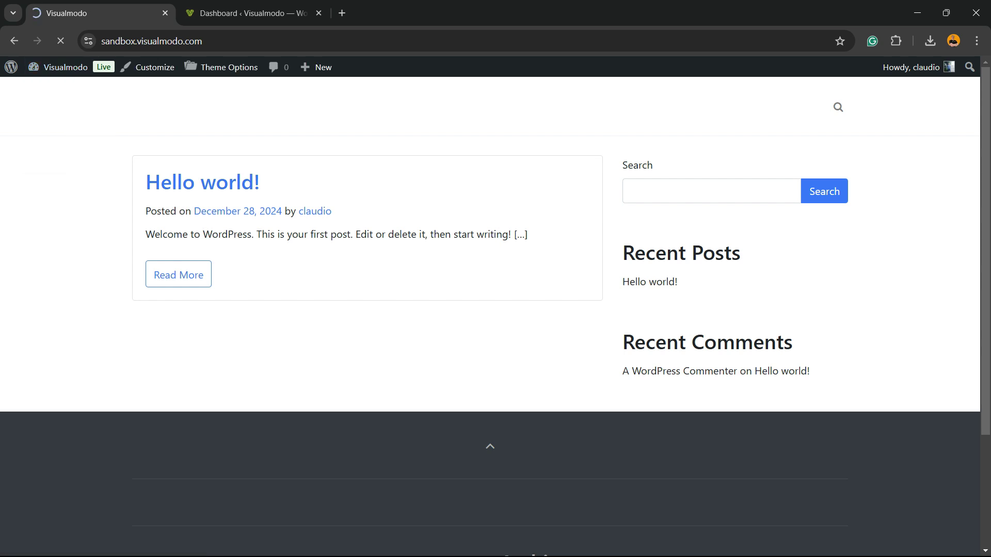
pyautogui.scroll(-2, 31, 212)
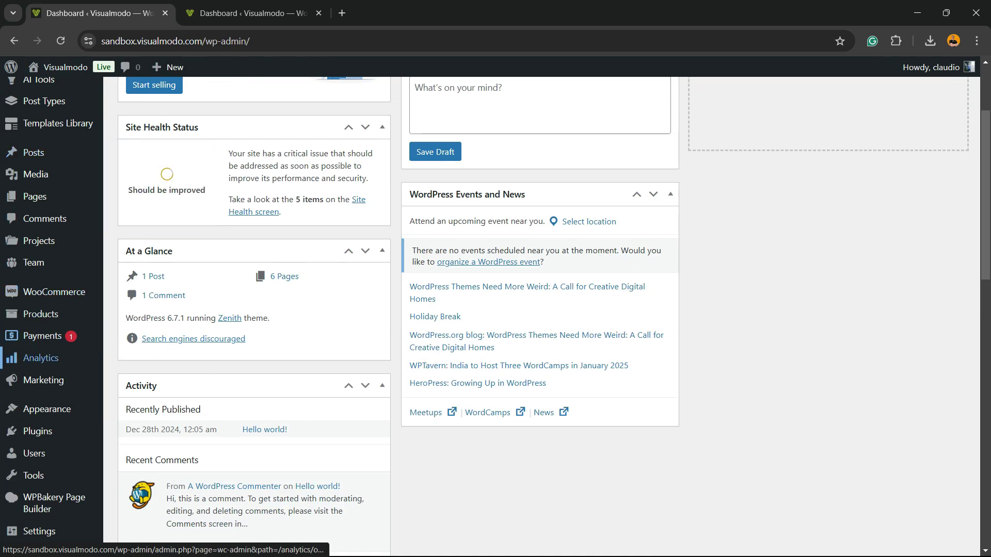
pyautogui.moveTo(37, 431)
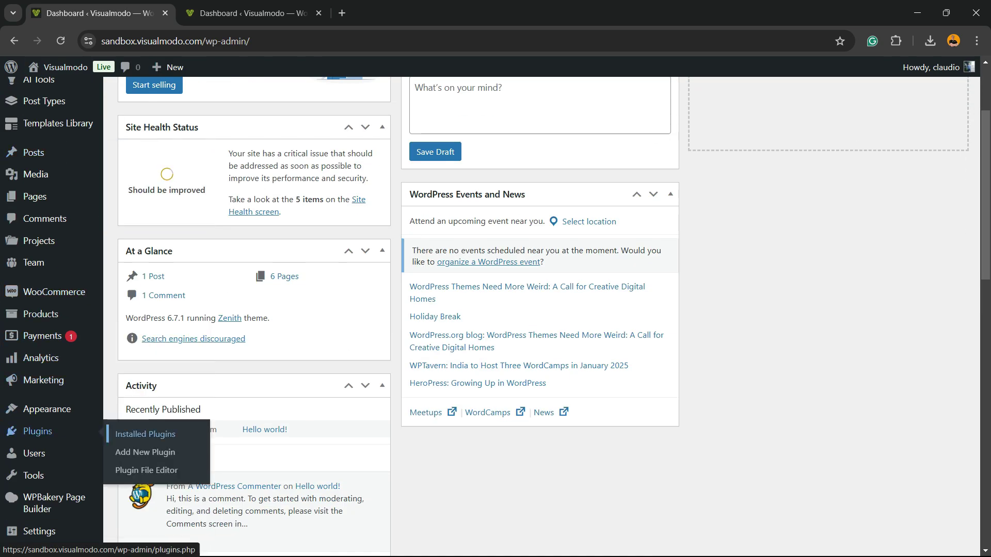
pyautogui.click(145, 453)
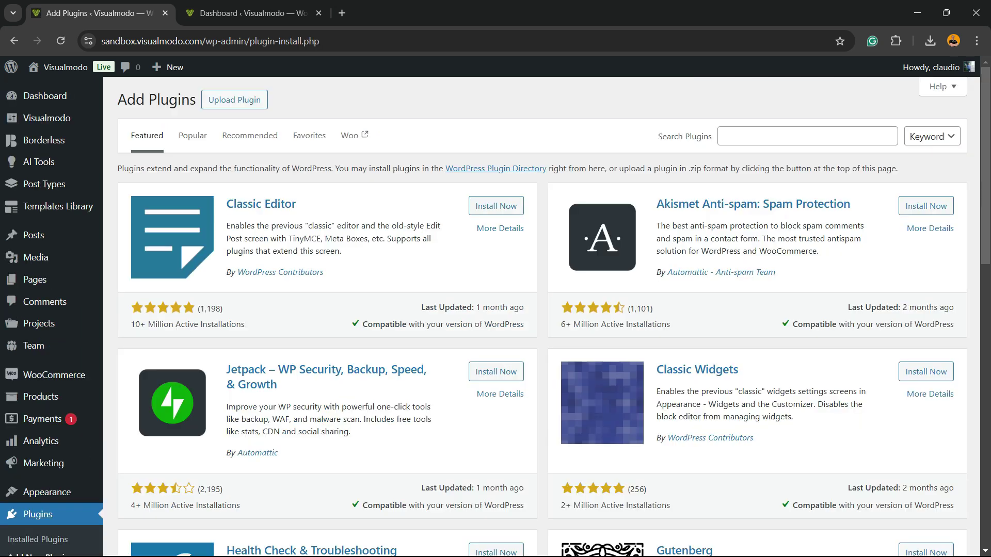
pyautogui.click(808, 136)
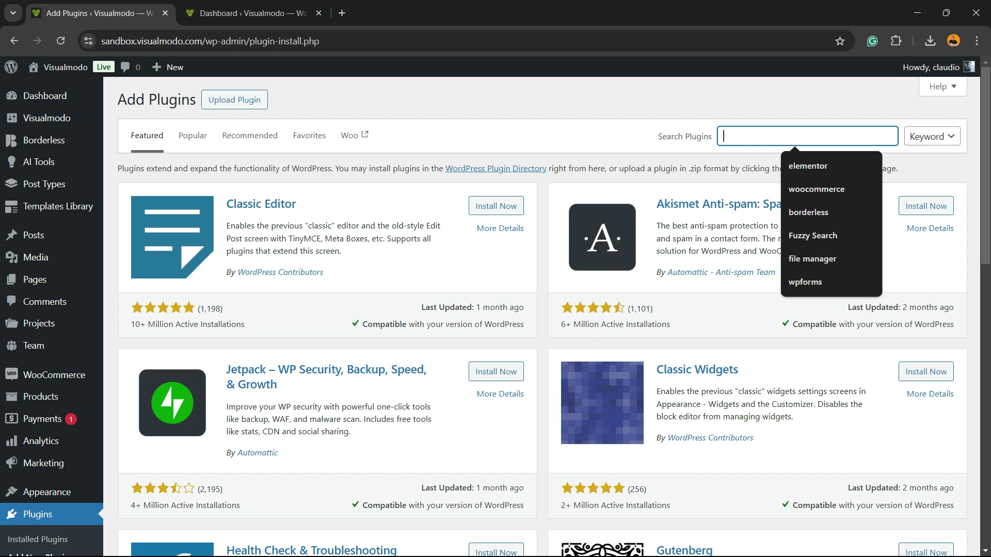
pyautogui.click(806, 283)
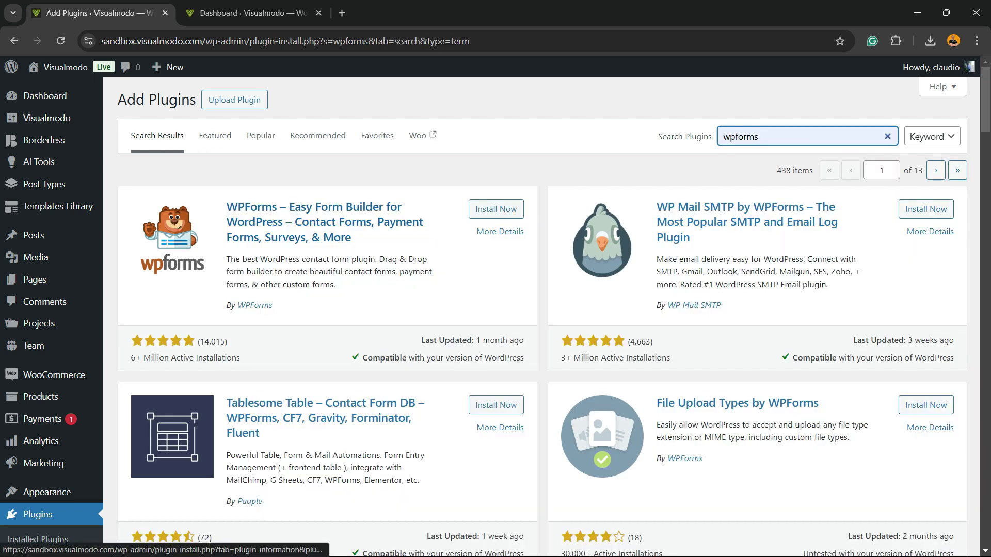
pyautogui.click(490, 209)
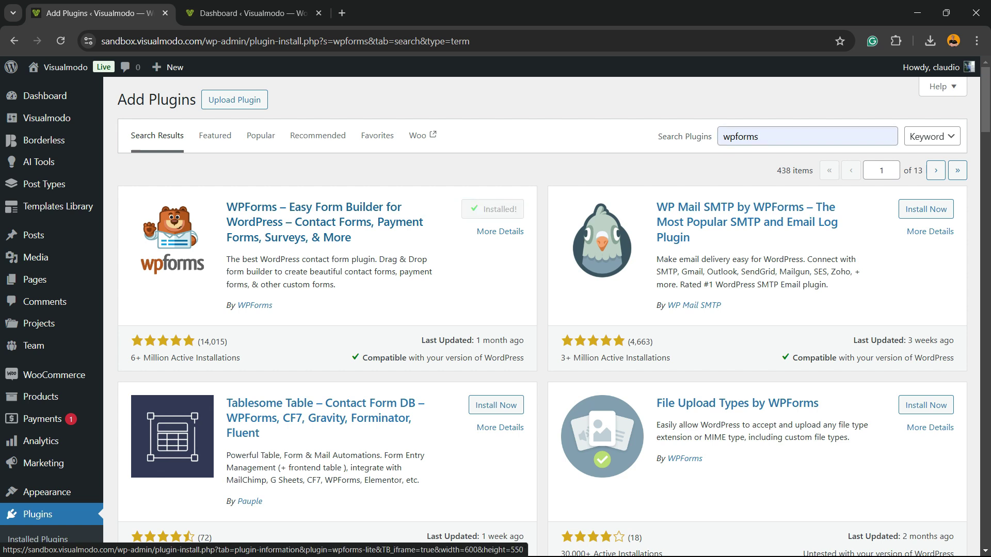
pyautogui.click(509, 209)
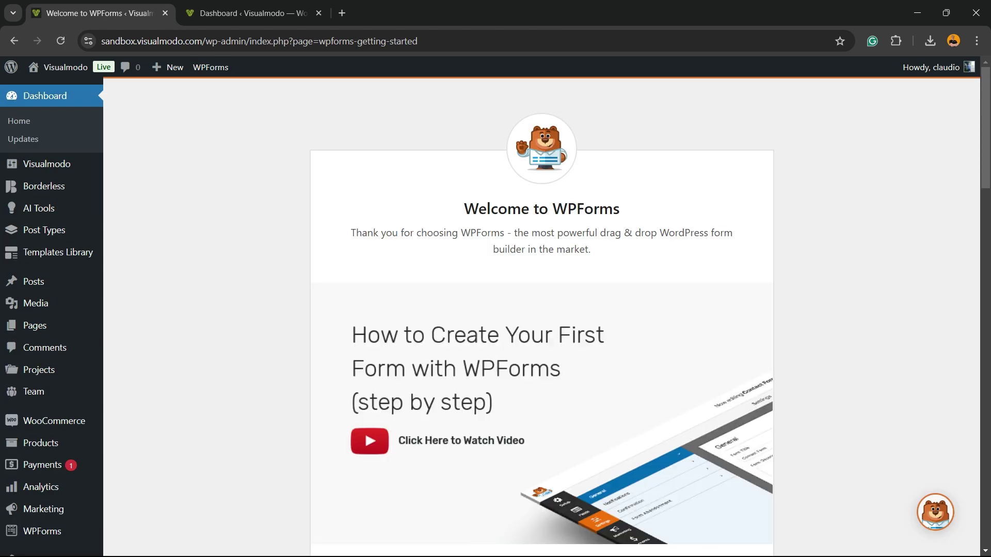
# Step: Create your first form and search the template gallery for 'Lead Magnet Download Form'
pyautogui.scroll(-7, 440, 250)
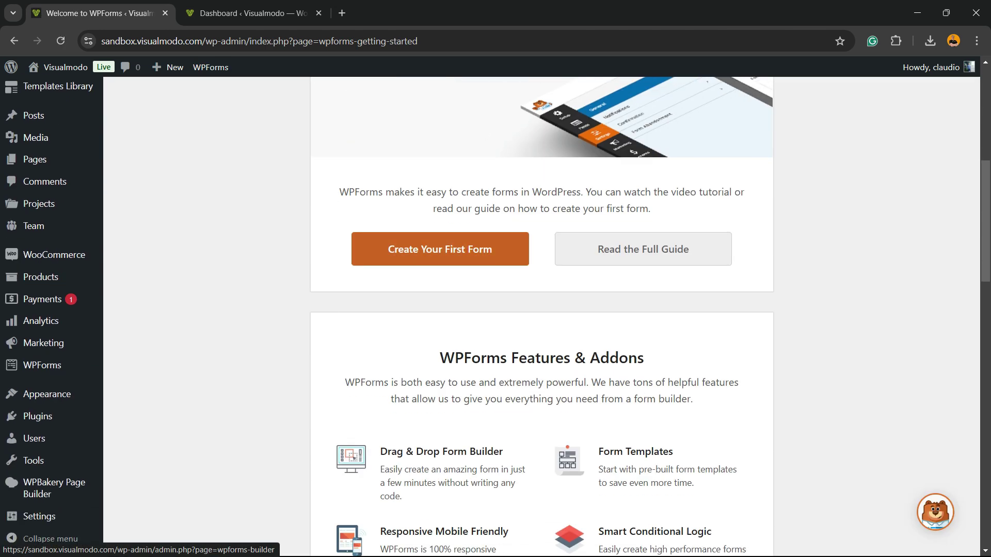
pyautogui.click(440, 249)
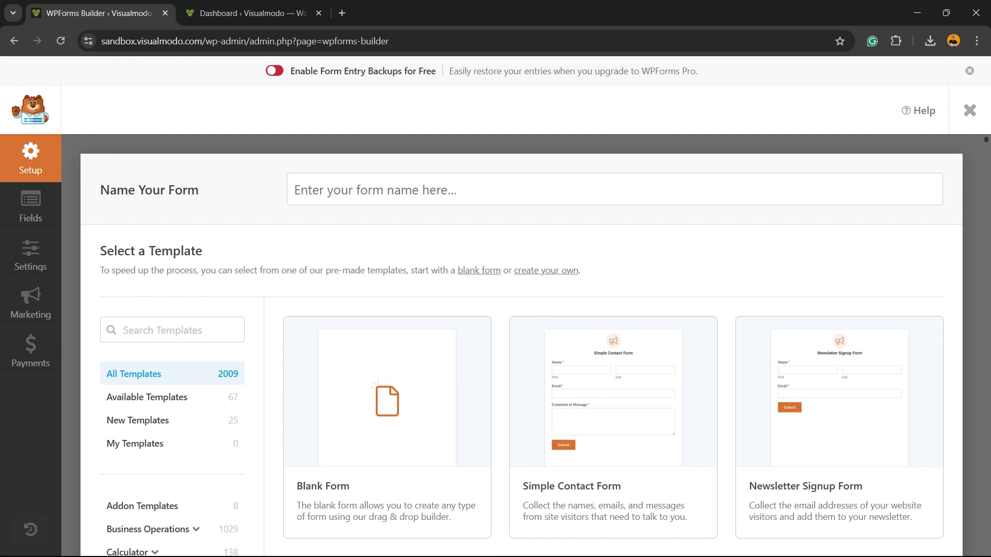
pyautogui.click(172, 330)
pyautogui.write('Lead Magnet Download Form')
pyautogui.moveTo(173, 331); pyautogui.dragTo(123, 330)
pyautogui.click(125, 330)
pyautogui.moveTo(187, 331); pyautogui.dragTo(241, 330)
pyautogui.scroll(-3, 387, 310)
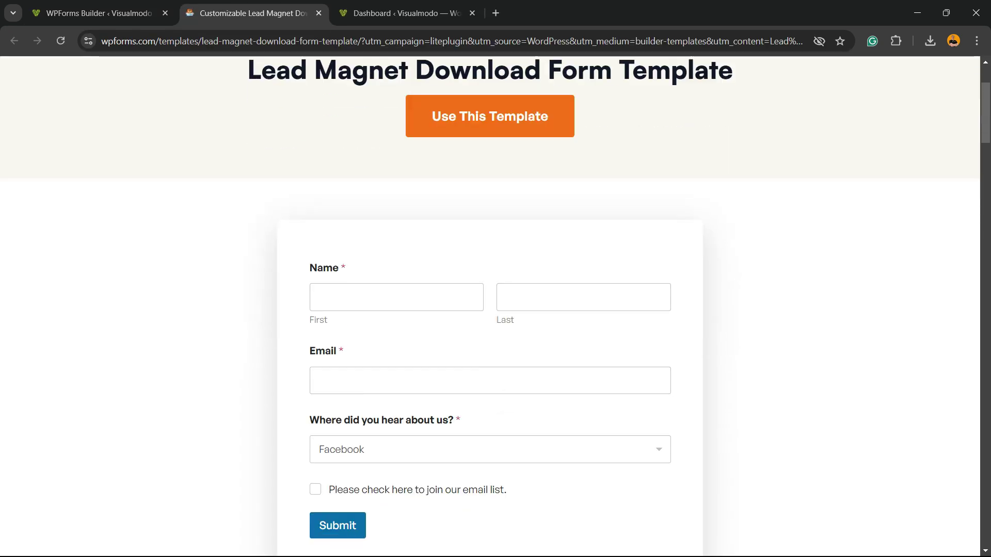
pyautogui.scroll(-8, 491, 310)
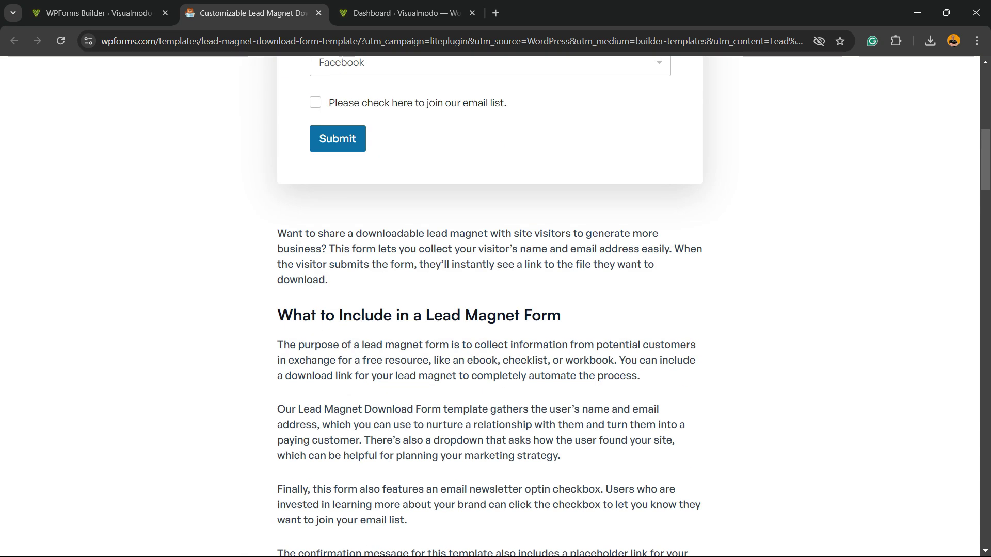
pyautogui.scroll(-8, 491, 310)
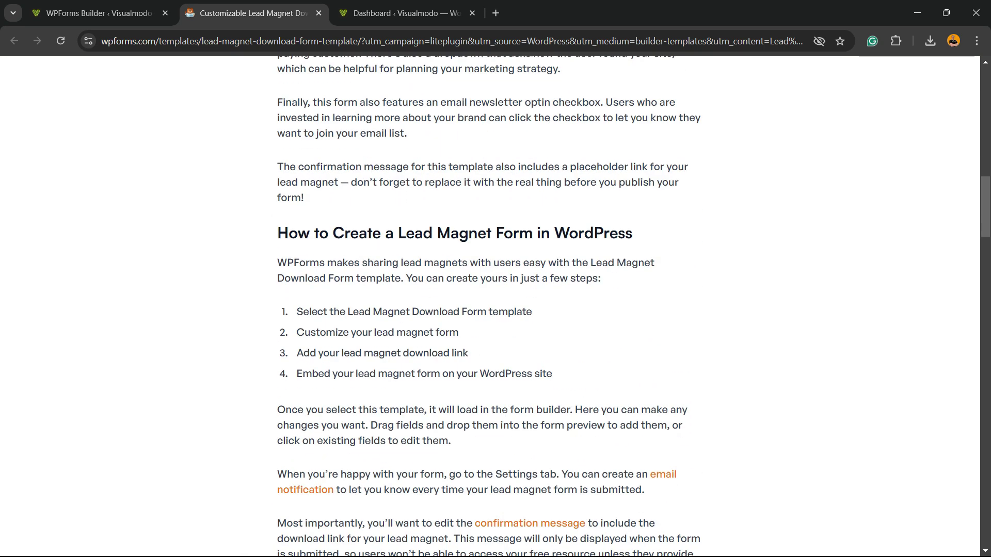
pyautogui.scroll(-8, 490, 309)
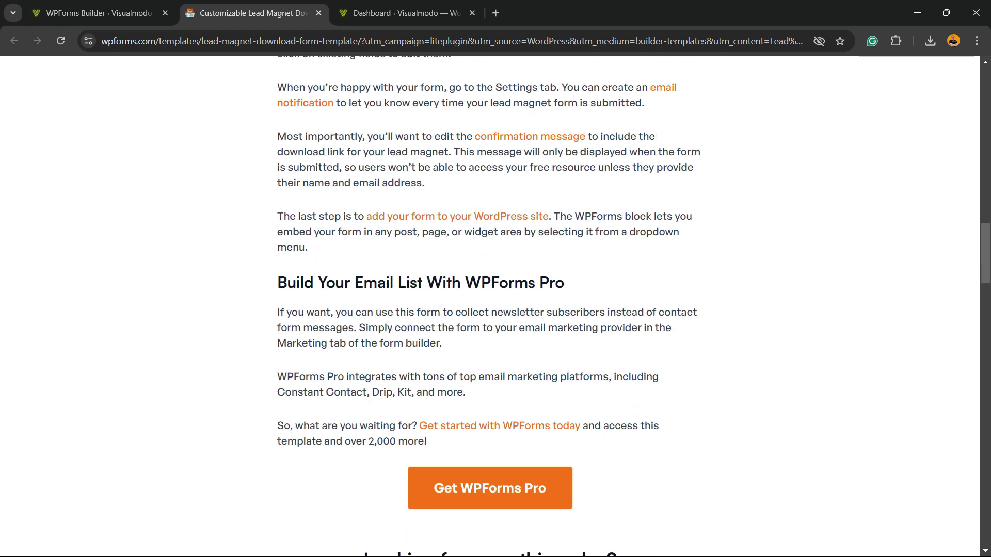
pyautogui.scroll(-5, 490, 309)
pyautogui.scroll(5, 491, 310)
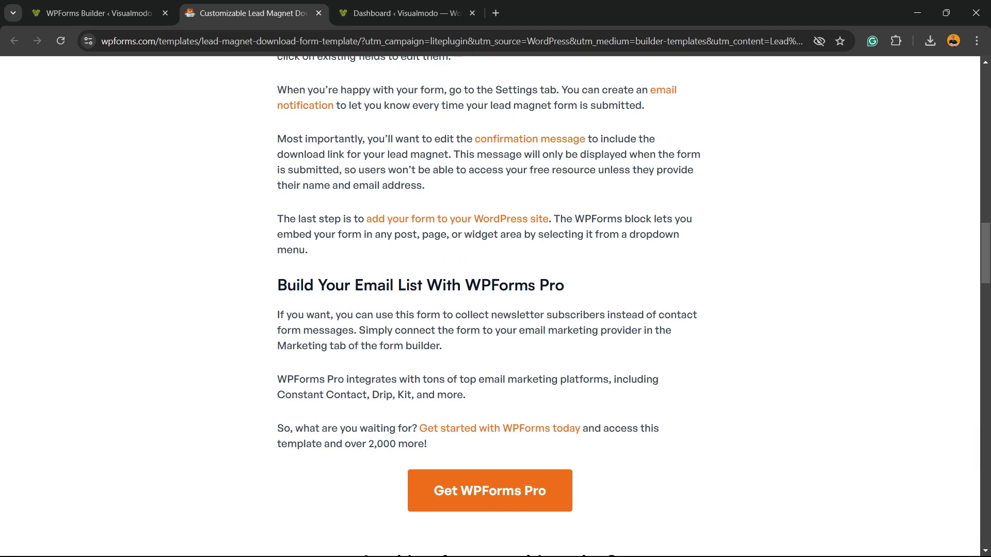
pyautogui.scroll(8, 490, 310)
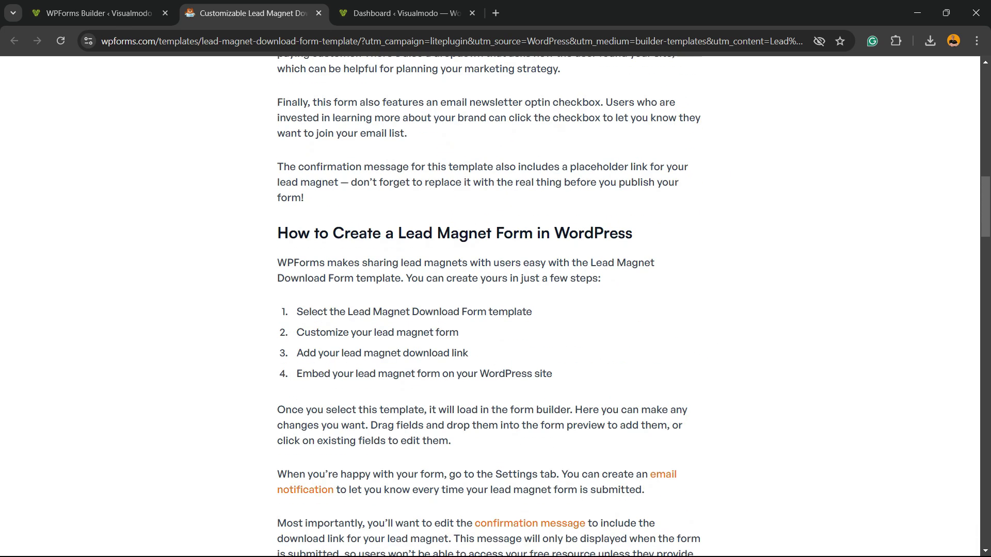
pyautogui.scroll(-5, 491, 310)
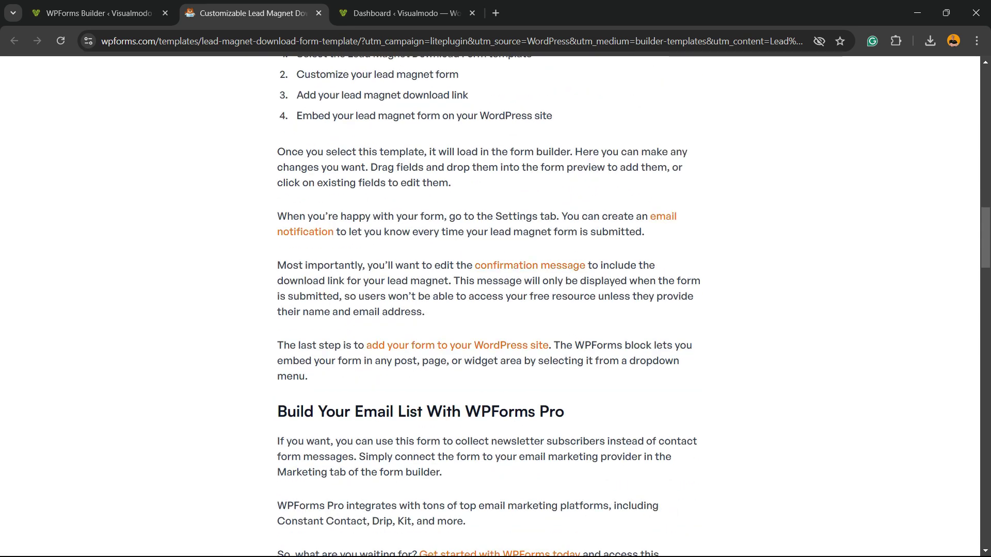
# Step: Create the form from the Lead Magnet template and inspect its Name, Email and dropdown fields
pyautogui.click(99, 14)
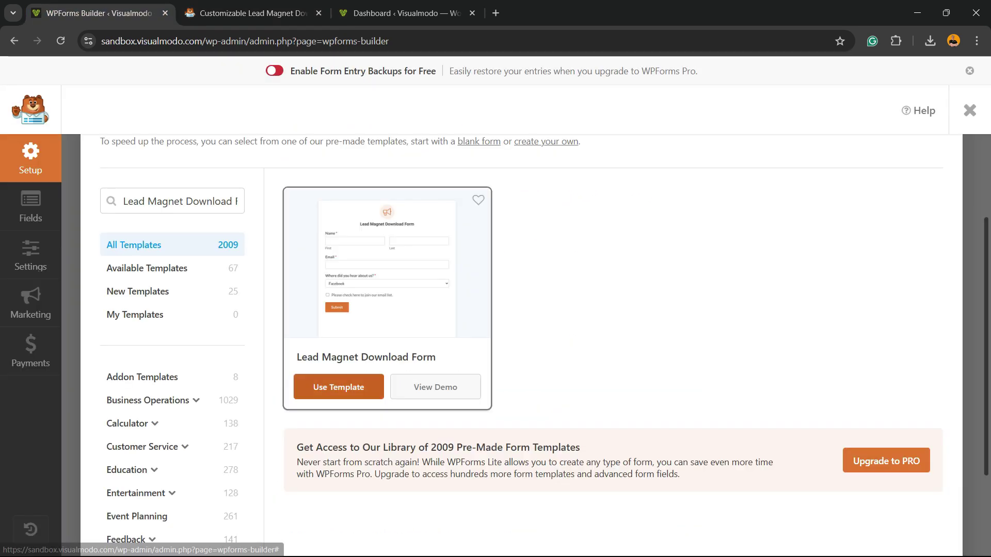
pyautogui.click(321, 389)
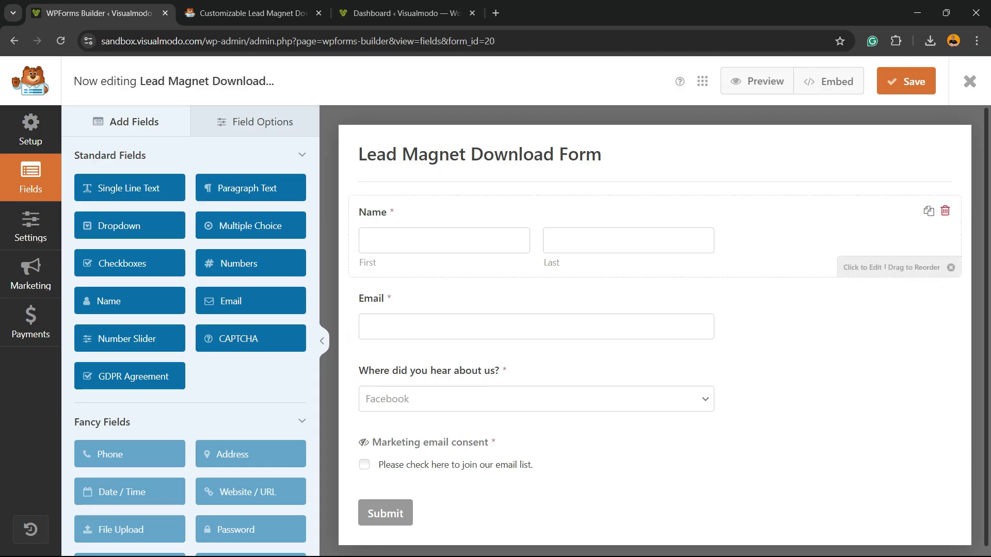
pyautogui.click(537, 245)
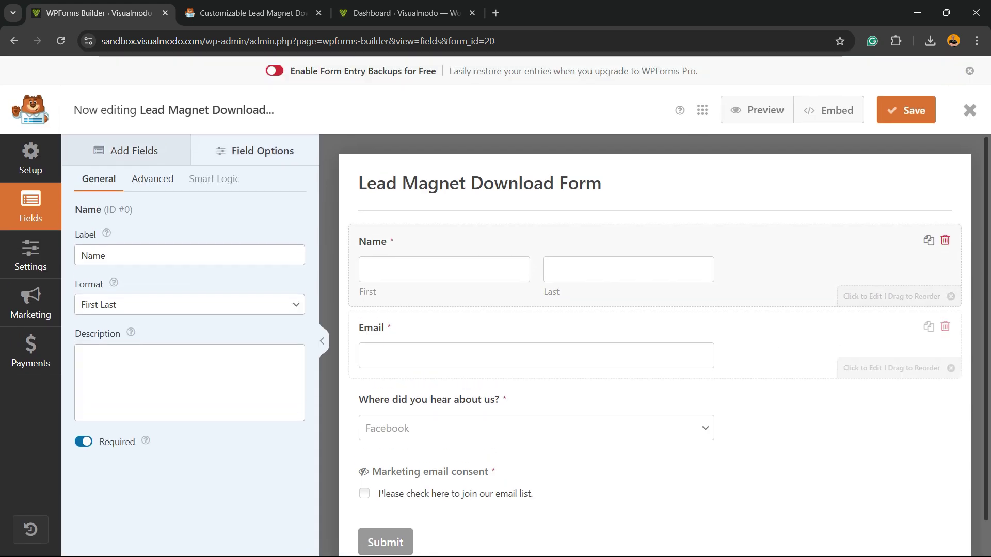
pyautogui.click(537, 345)
pyautogui.scroll(-1, 537, 356)
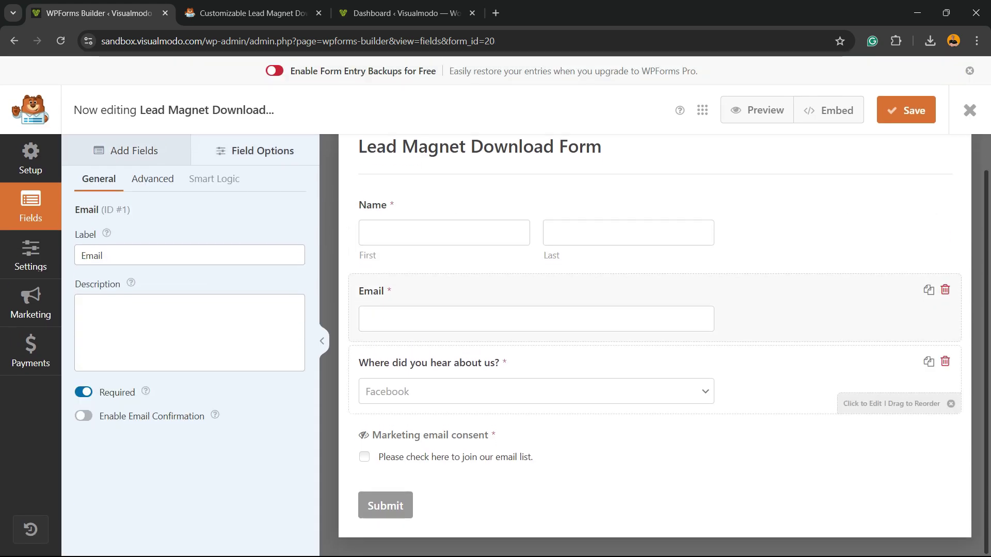
pyautogui.click(537, 382)
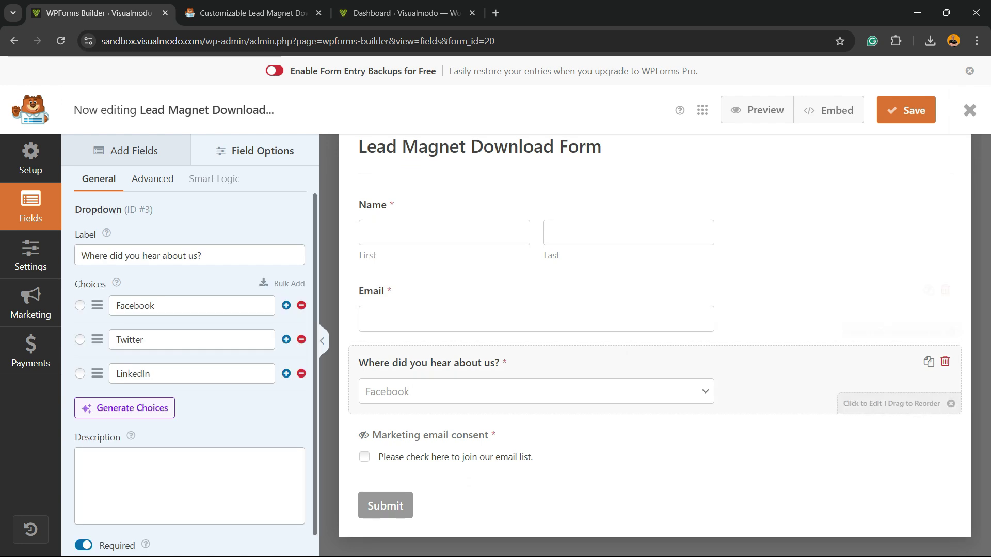
# Step: View the source choices in the online demo's 'Where did you hear about us?' dropdown
pyautogui.click(253, 13)
pyautogui.scroll(18, 496, 304)
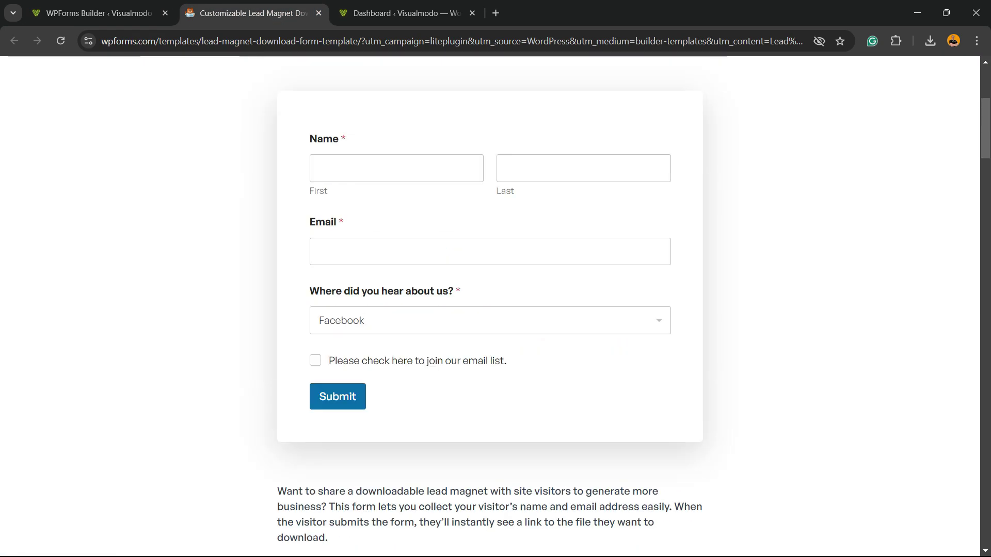
pyautogui.click(490, 320)
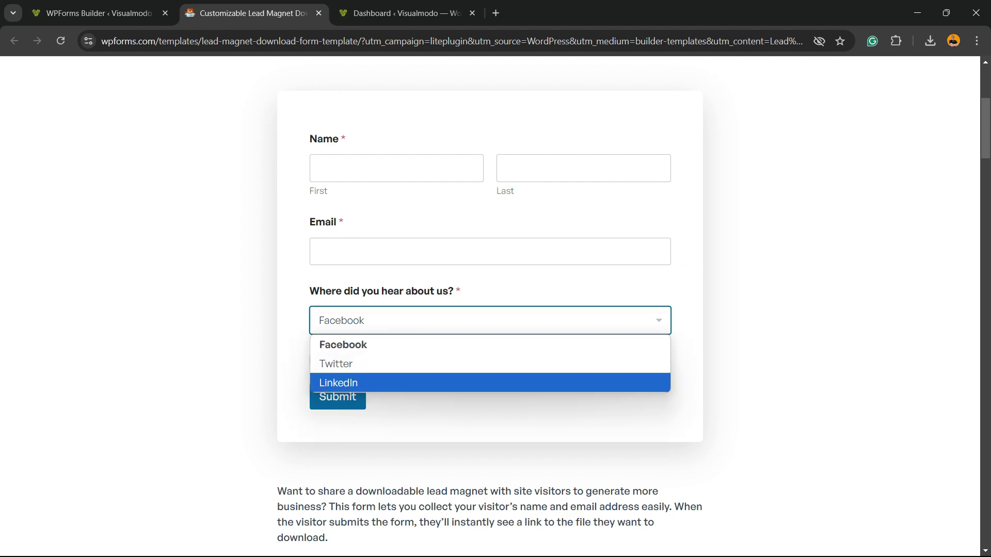
# Step: Rename the Twitter choice to 'X Twitter' and add a 'YouTube' choice below LinkedIn
pyautogui.click(99, 13)
pyautogui.doubleClick(130, 340)
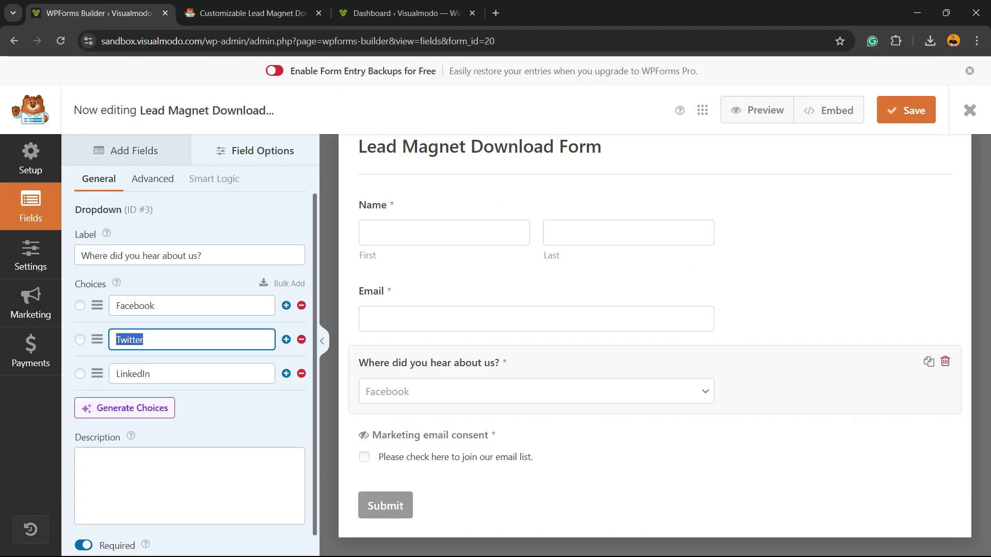
pyautogui.press('Home')
pyautogui.write('X')
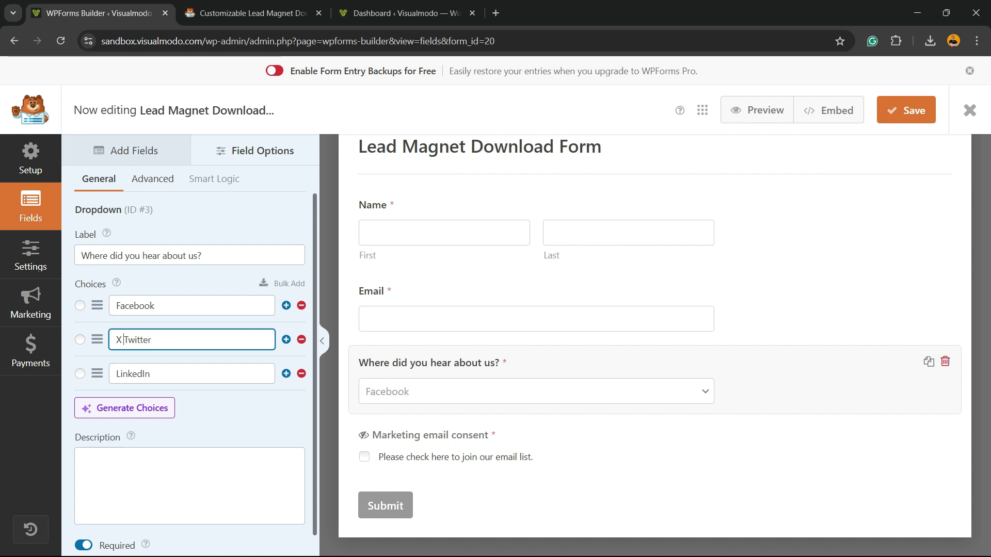
pyautogui.click(286, 374)
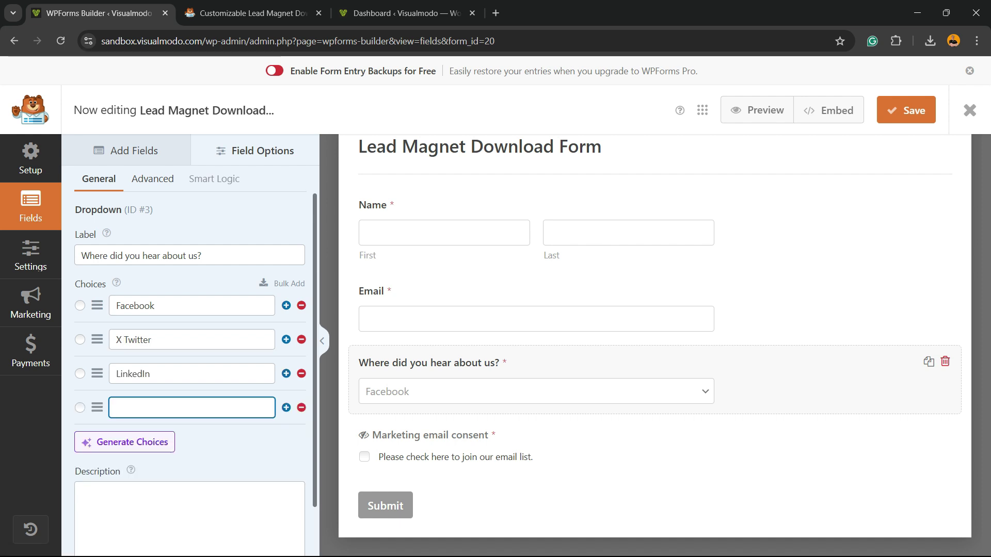
pyautogui.write('YouTube')
pyautogui.click(239, 445)
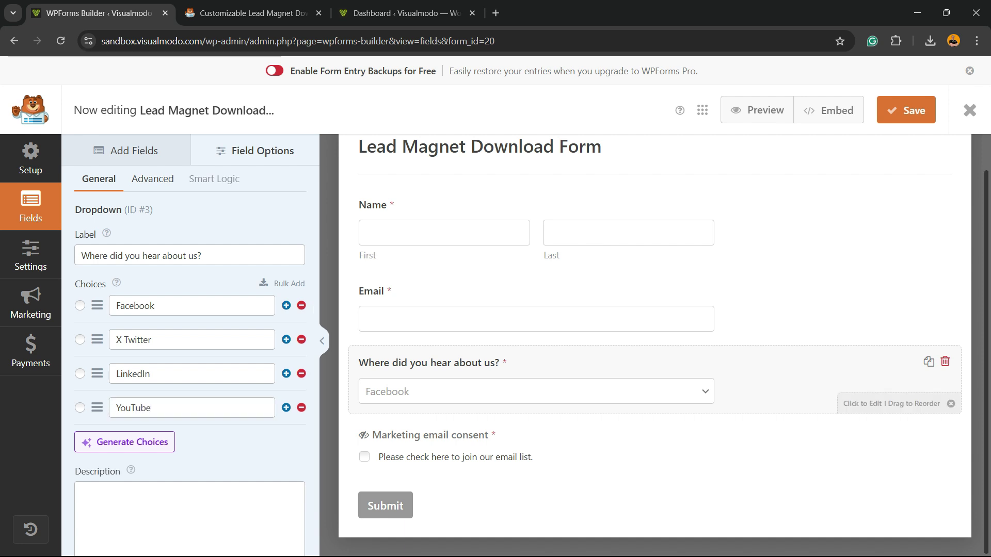
# Step: Save the form, then view the dropdown's Advanced options and the Settings panel
pyautogui.scroll(-2, 190, 361)
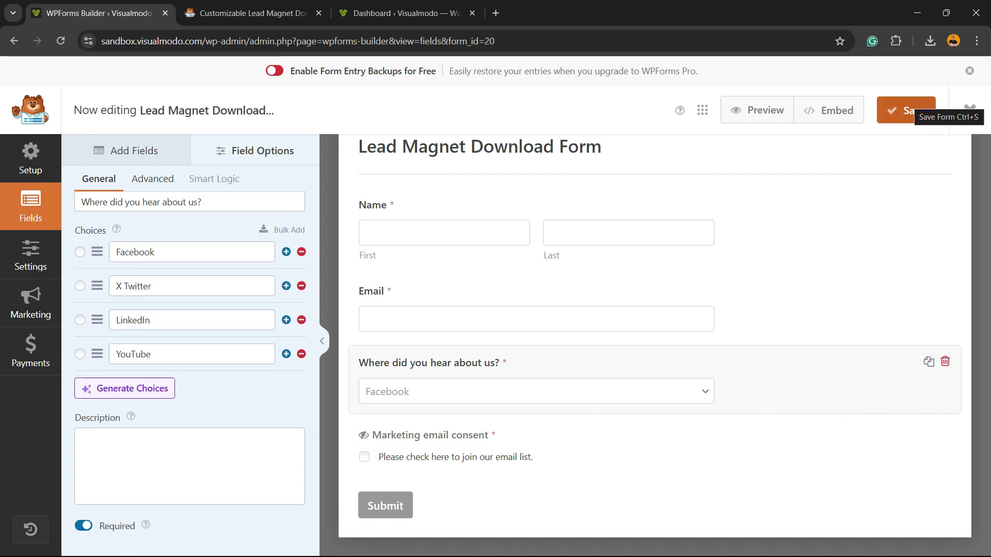
pyautogui.click(907, 107)
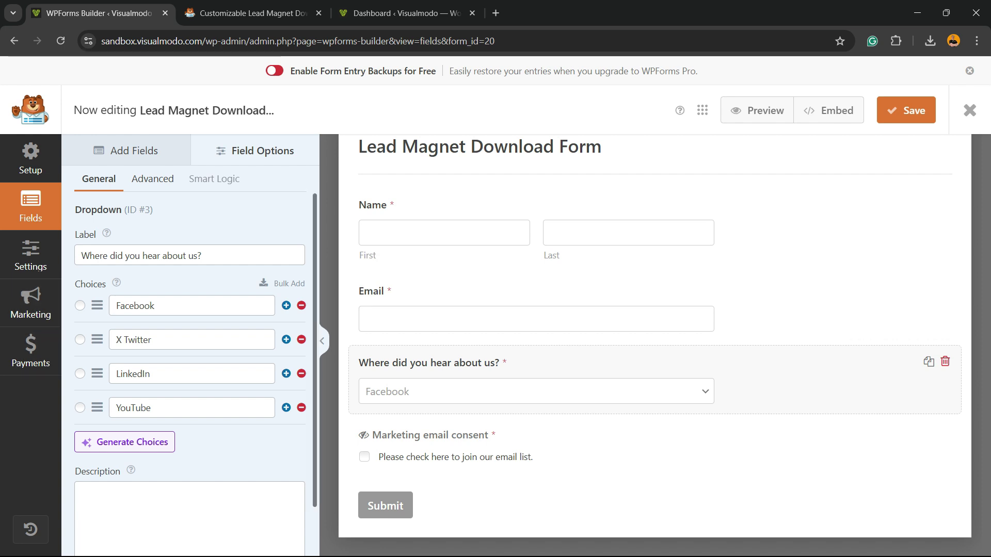
pyautogui.click(152, 179)
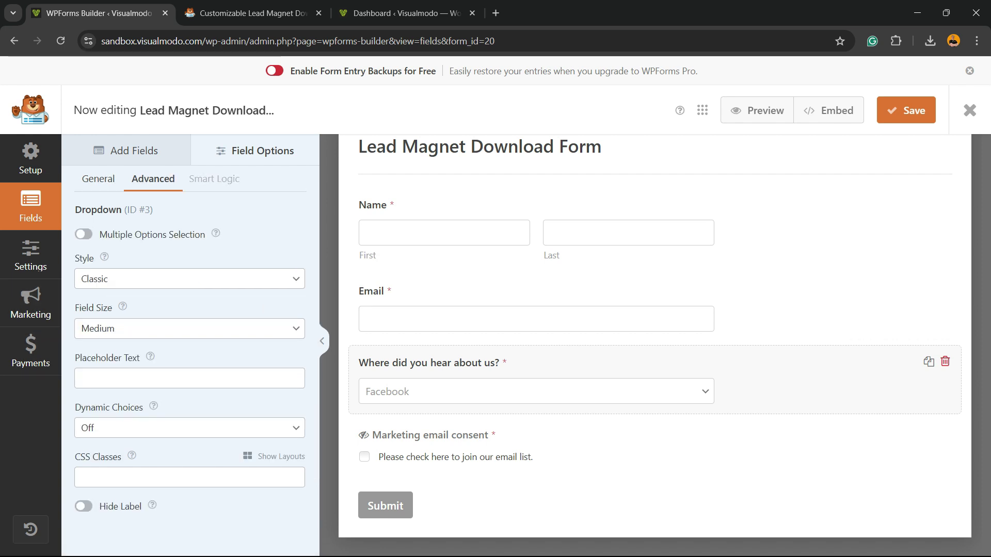
pyautogui.click(30, 159)
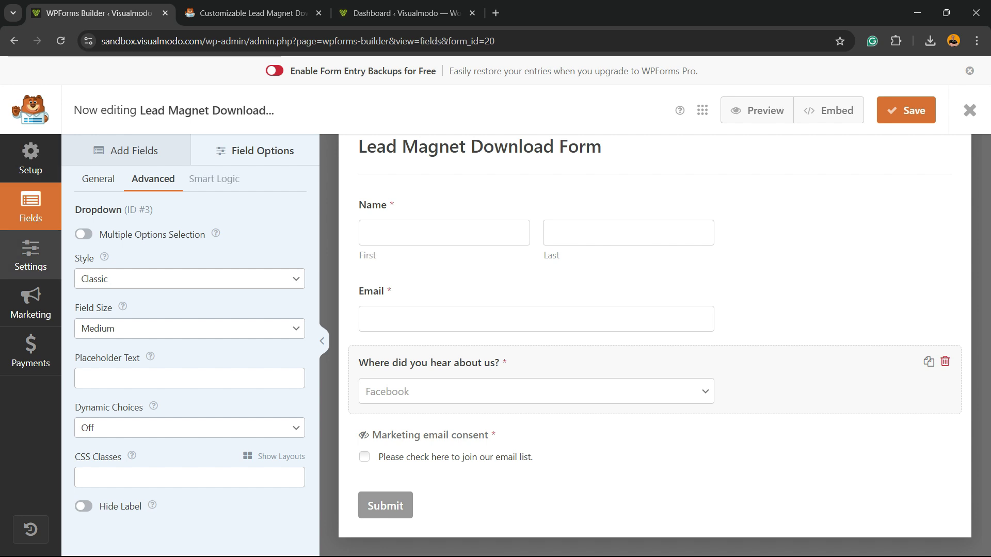
# Step: Open the Confirmations settings and inspect the 'Download your file here' link address
pyautogui.click(30, 255)
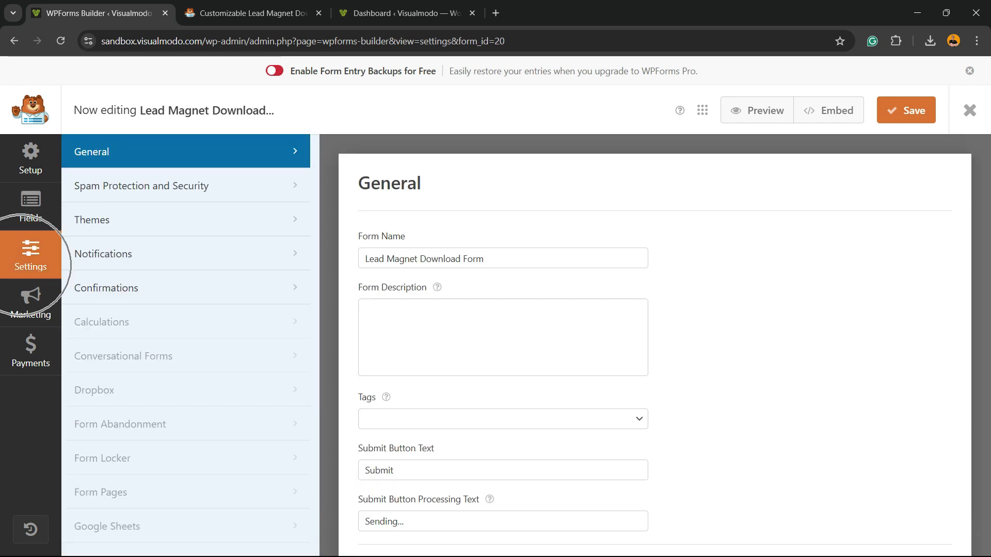
pyautogui.click(106, 288)
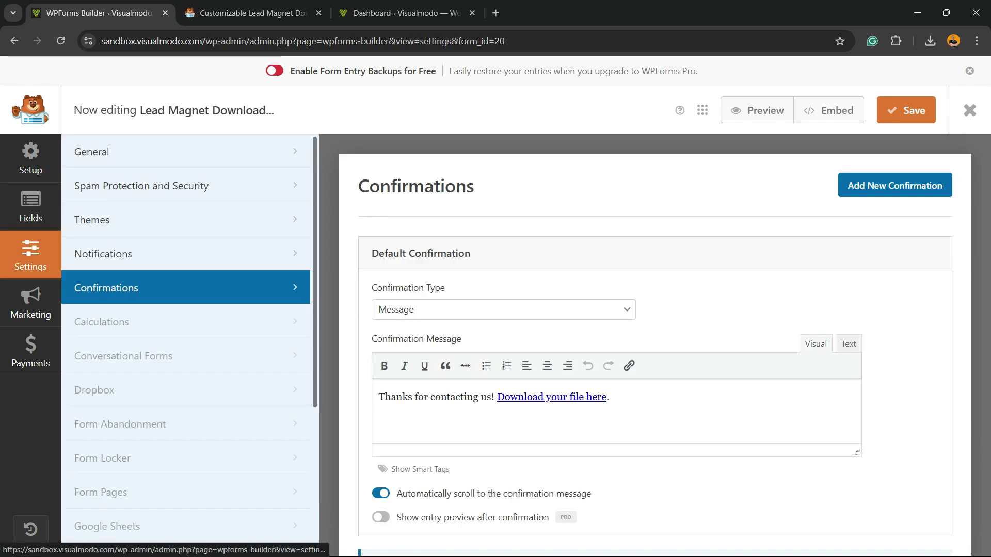
pyautogui.tripleClick(403, 397)
pyautogui.click(402, 397)
pyautogui.click(547, 397)
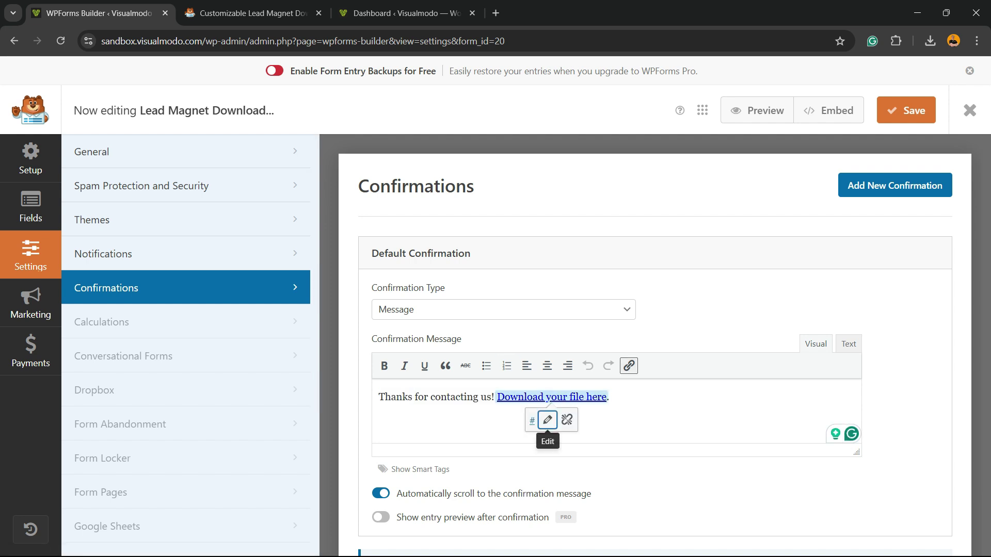
pyautogui.click(548, 420)
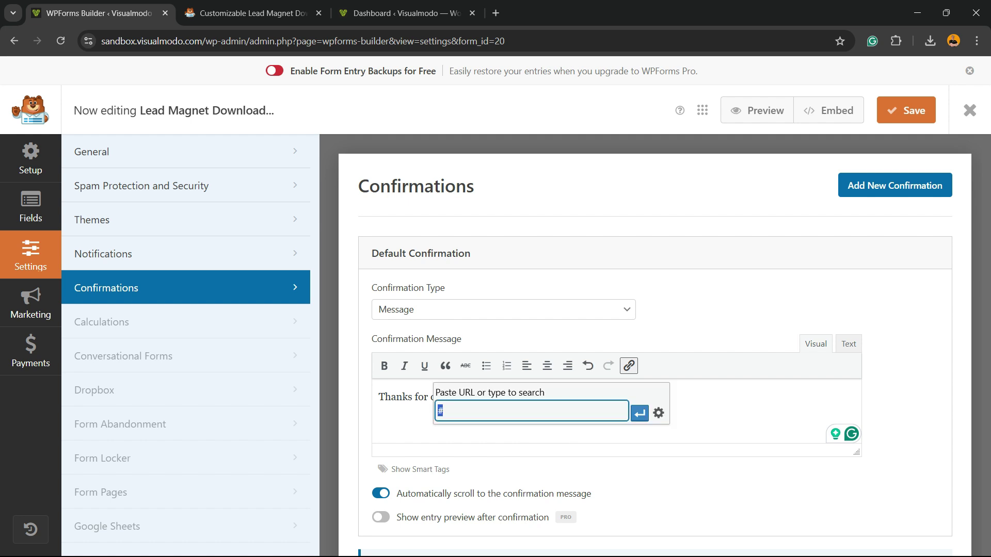
pyautogui.click(384, 397)
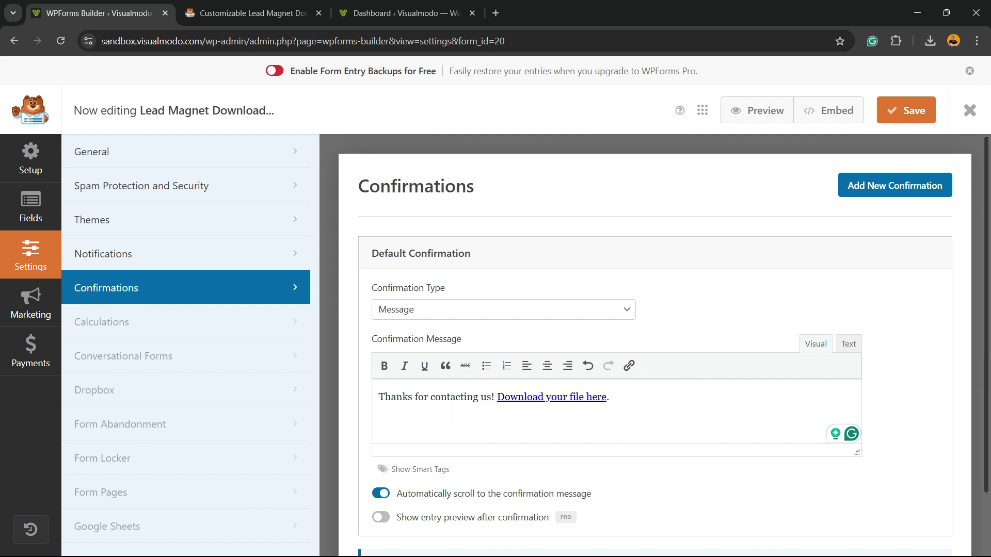
# Step: Place the caret in the download link again, then check the template page and return to the builder
pyautogui.scroll(-2, 385, 397)
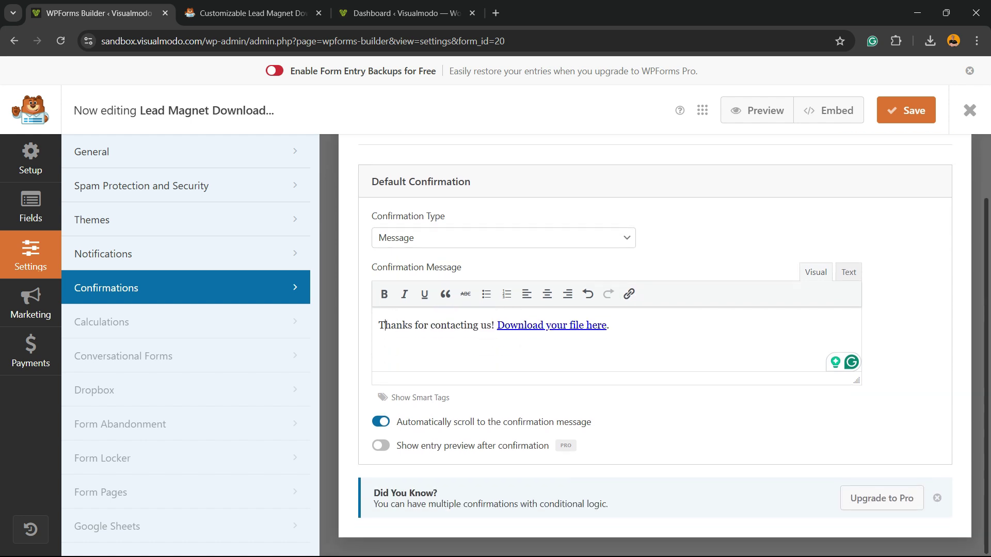
pyautogui.click(525, 326)
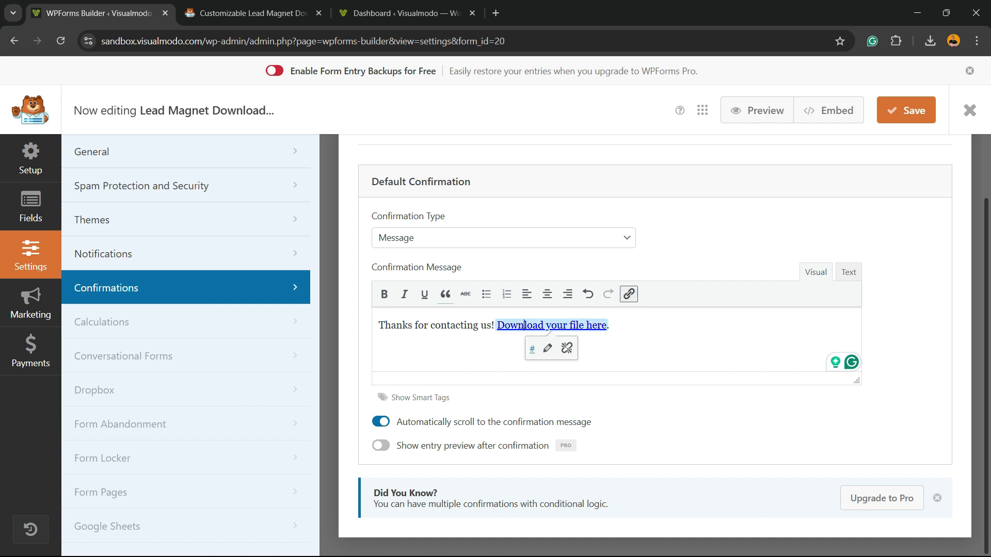
pyautogui.tripleClick(454, 325)
pyautogui.click(573, 325)
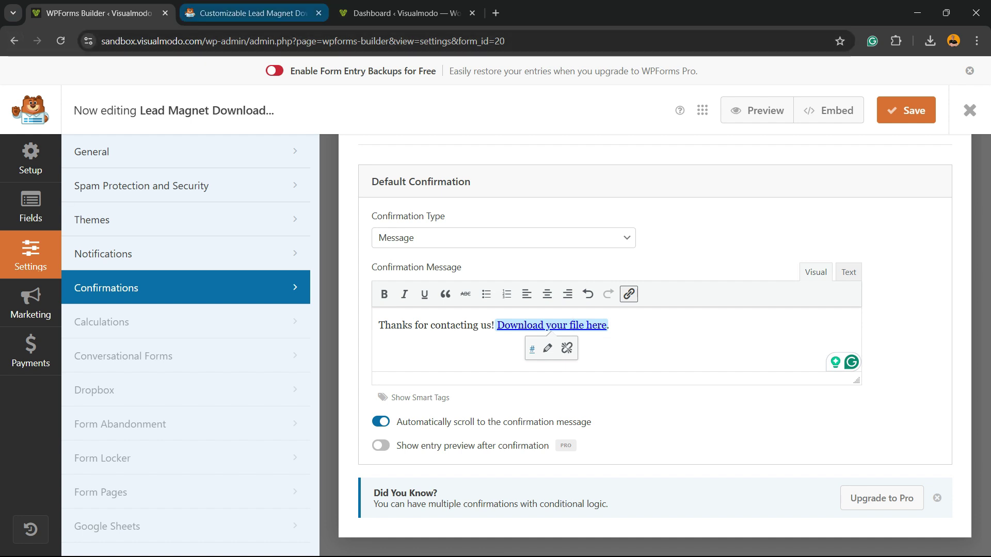
pyautogui.click(253, 13)
pyautogui.click(98, 13)
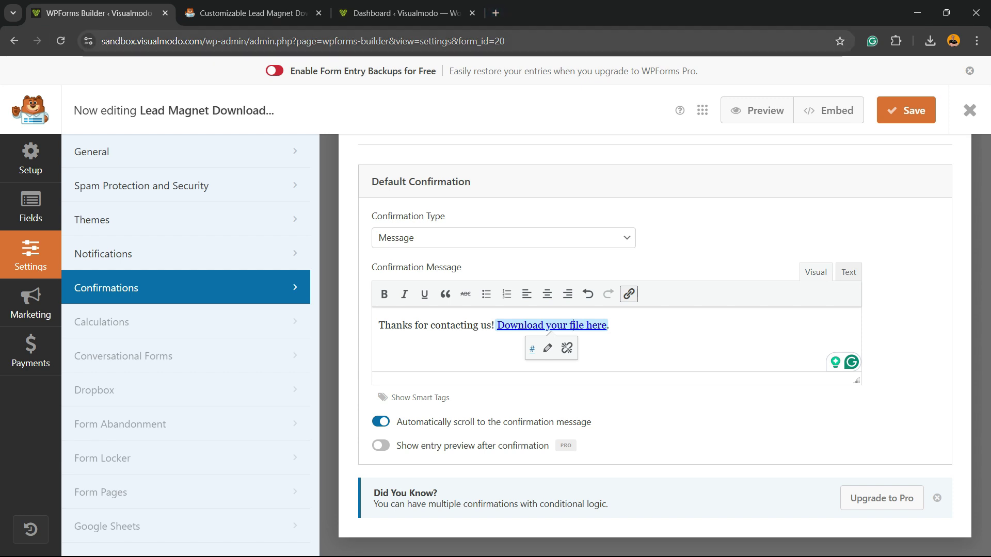
# Step: In a new tab, go to the WordPress Media Library
pyautogui.rightClick(14, 41)
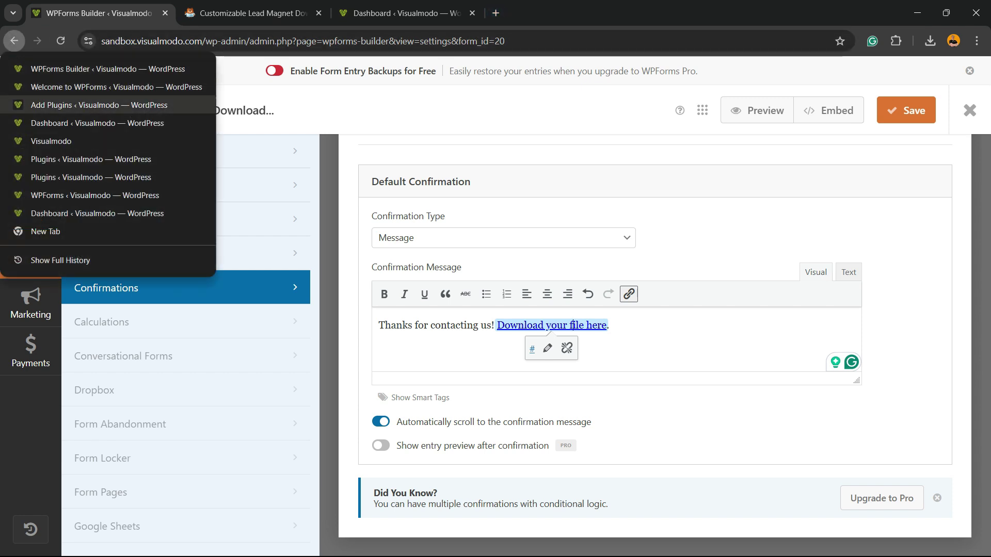
pyautogui.click(392, 111)
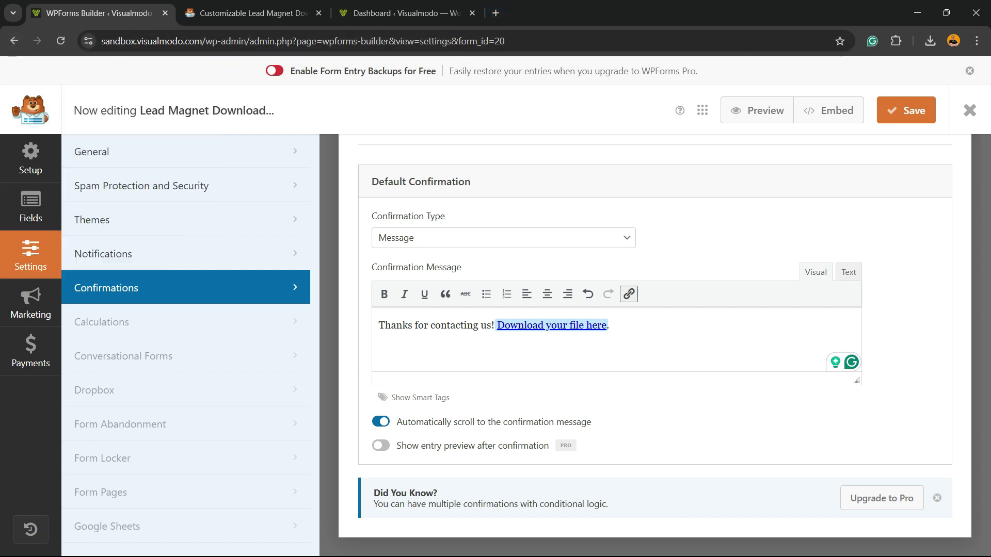
pyautogui.hotkey('ctrl', 't')
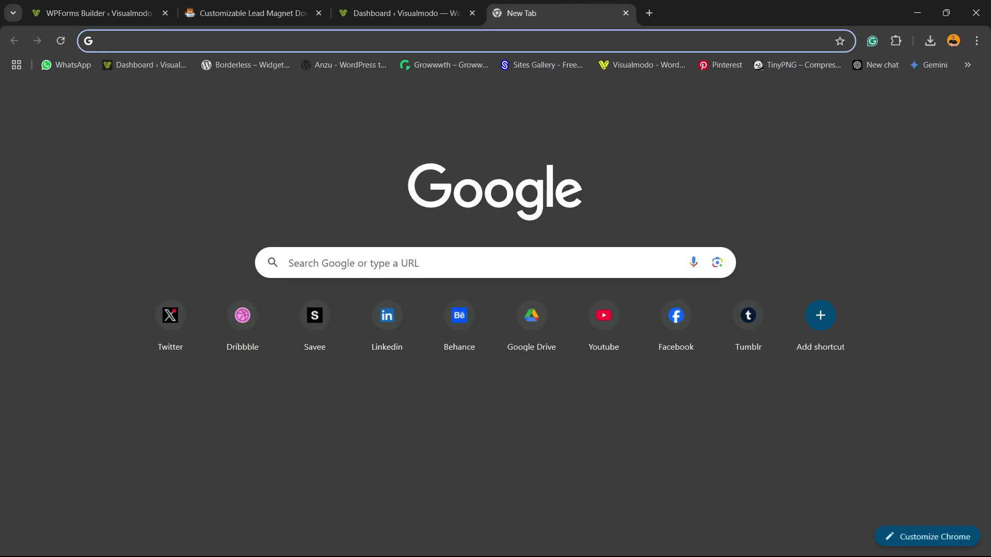
pyautogui.click(146, 65)
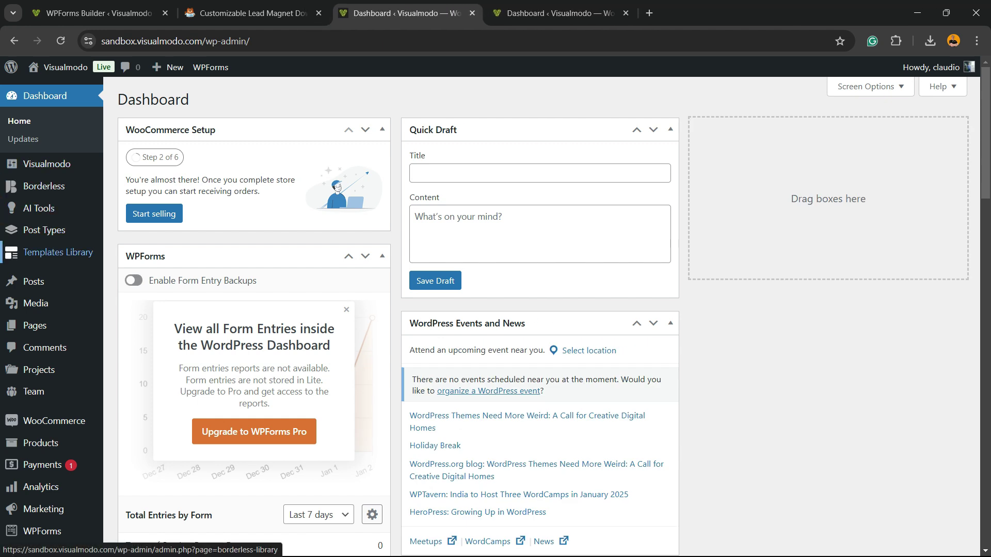
pyautogui.click(36, 303)
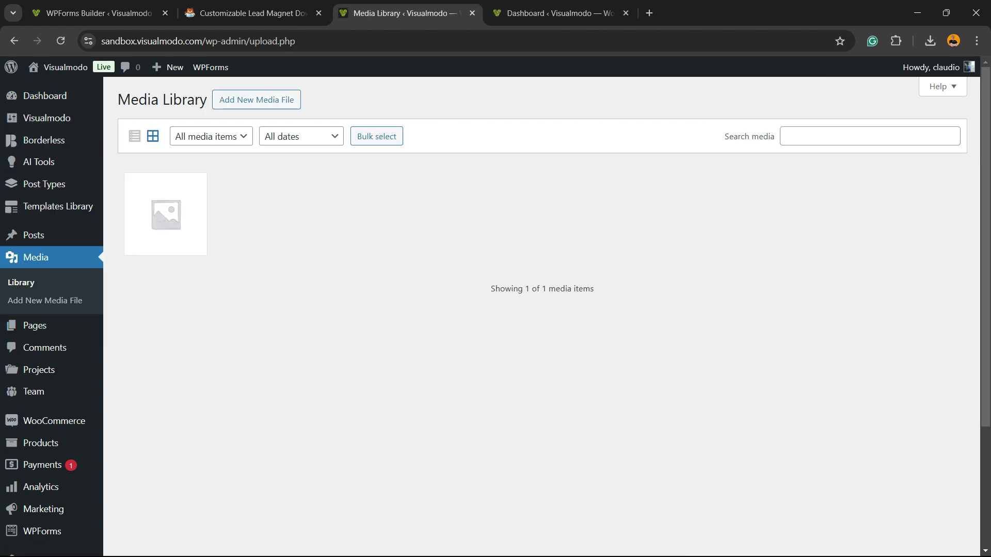
# Step: Copy the file URL of woocommerce-placeholder.png and return to the form builder
pyautogui.click(165, 215)
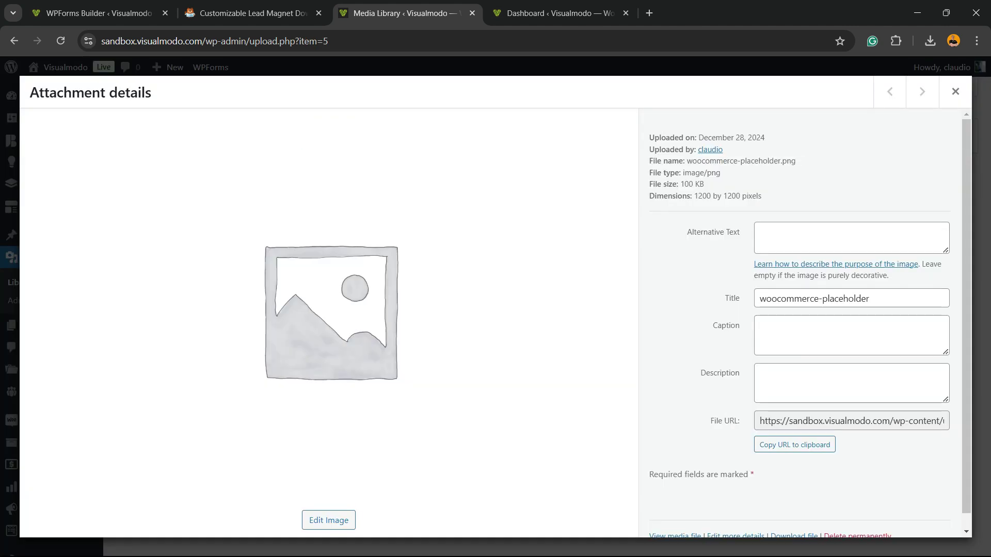
pyautogui.tripleClick(731, 421)
pyautogui.click(795, 444)
pyautogui.click(253, 14)
pyautogui.click(99, 14)
# Step: Set the download link's address to the pasted woocommerce-placeholder.png URL
pyautogui.click(538, 326)
pyautogui.click(548, 348)
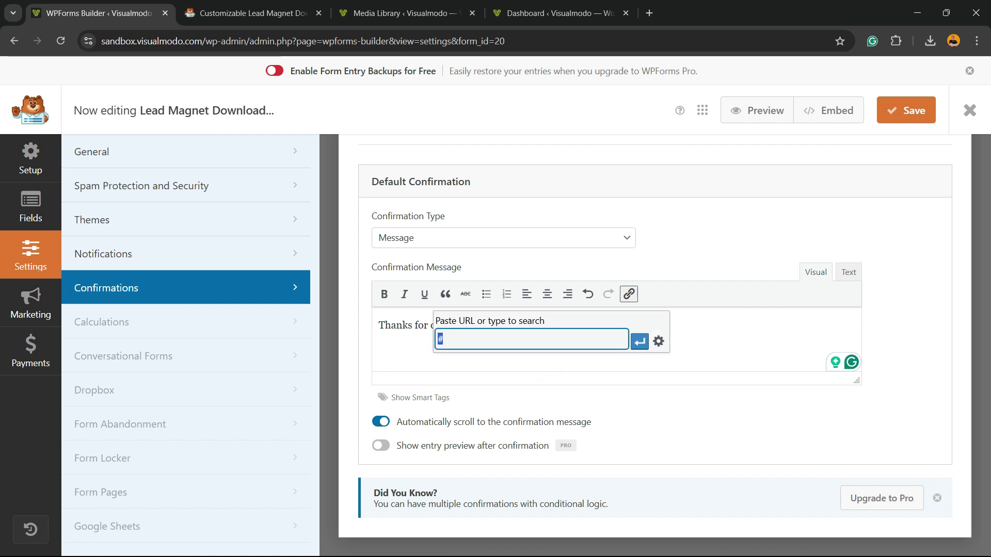
pyautogui.click(524, 335)
pyautogui.hotkey('ctrl', 'v')
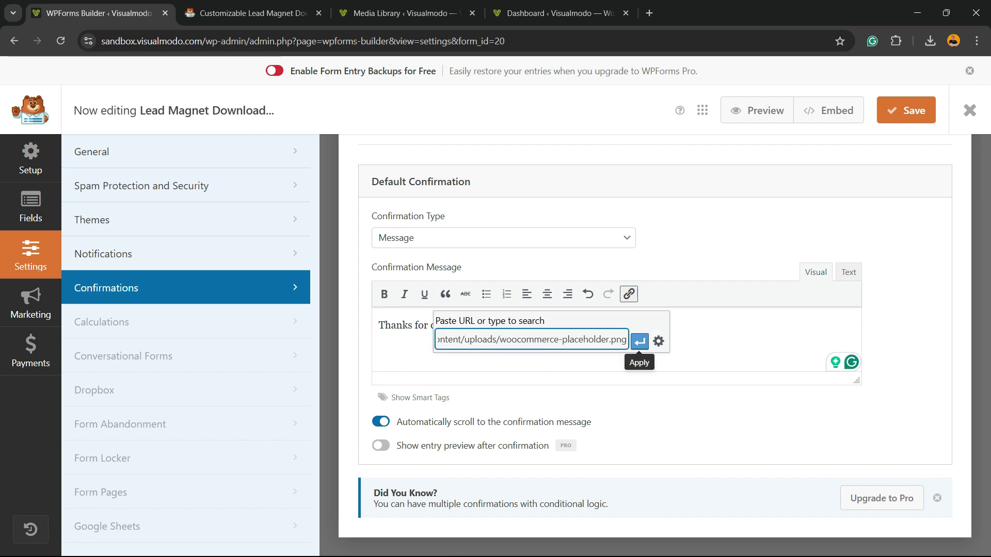
pyautogui.click(640, 341)
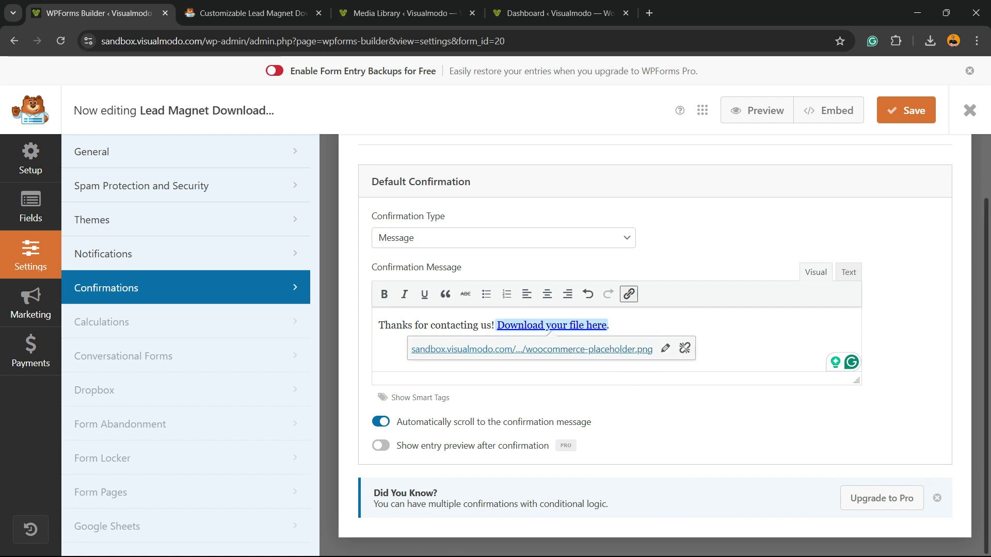
pyautogui.click(447, 325)
# Step: Confirm the link's new address and save the form
pyautogui.tripleClick(435, 325)
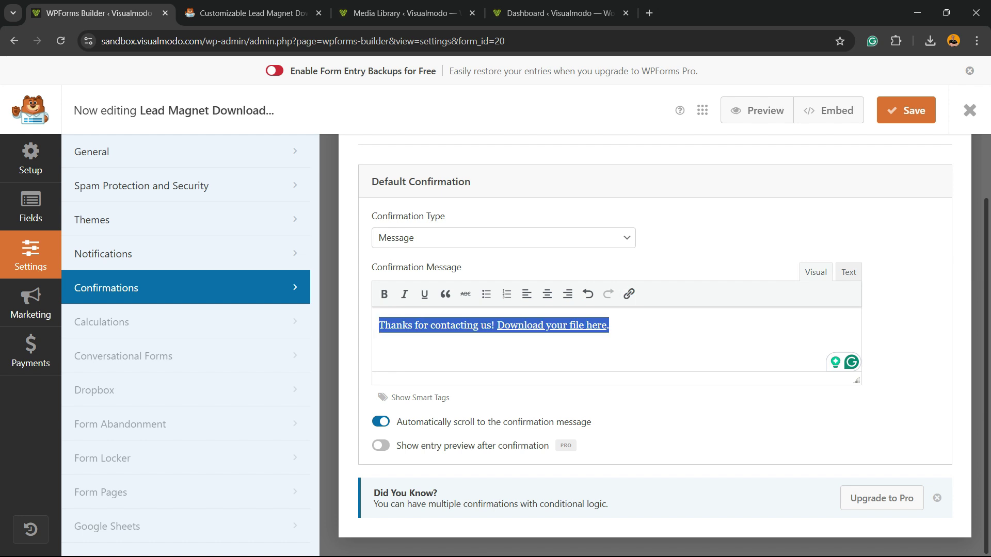
pyautogui.click(527, 325)
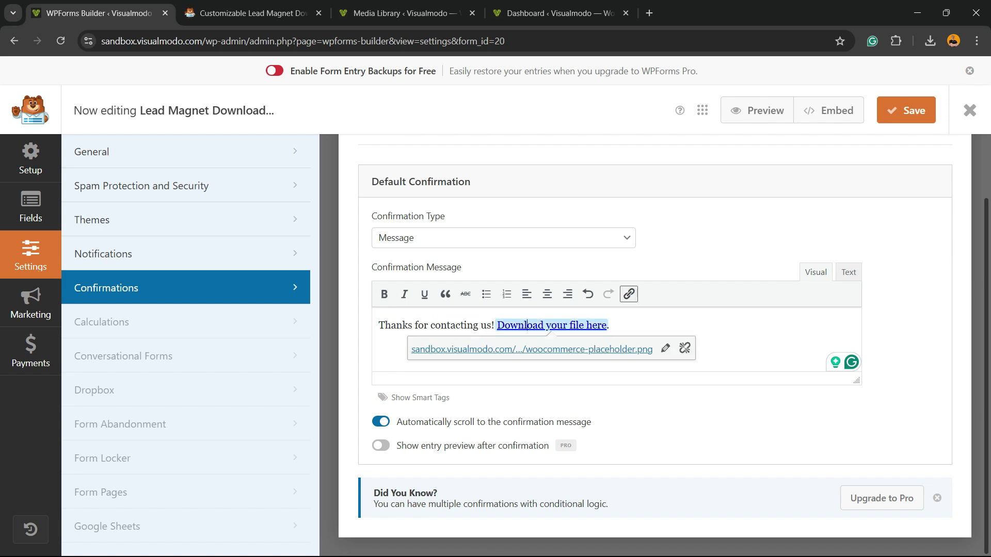
pyautogui.tripleClick(439, 325)
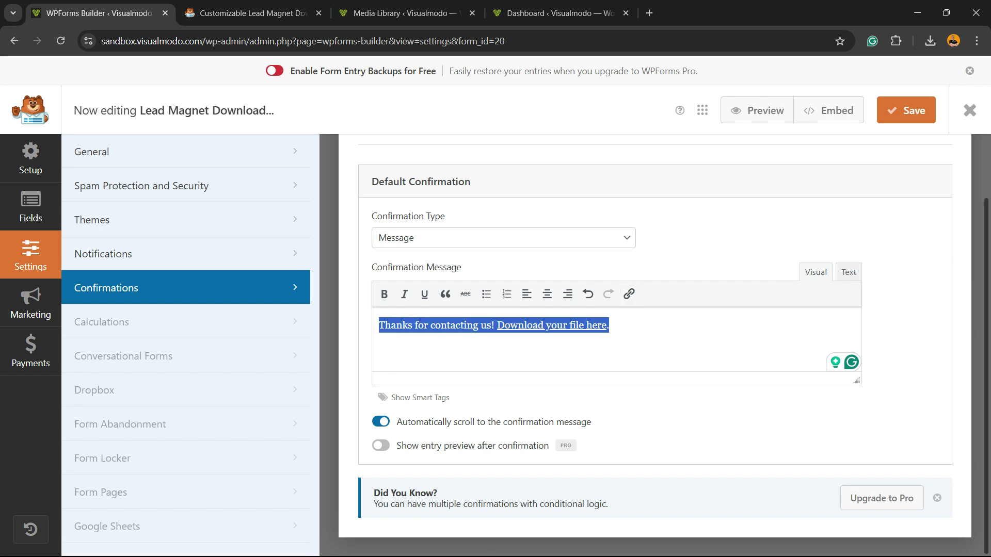
pyautogui.click(906, 110)
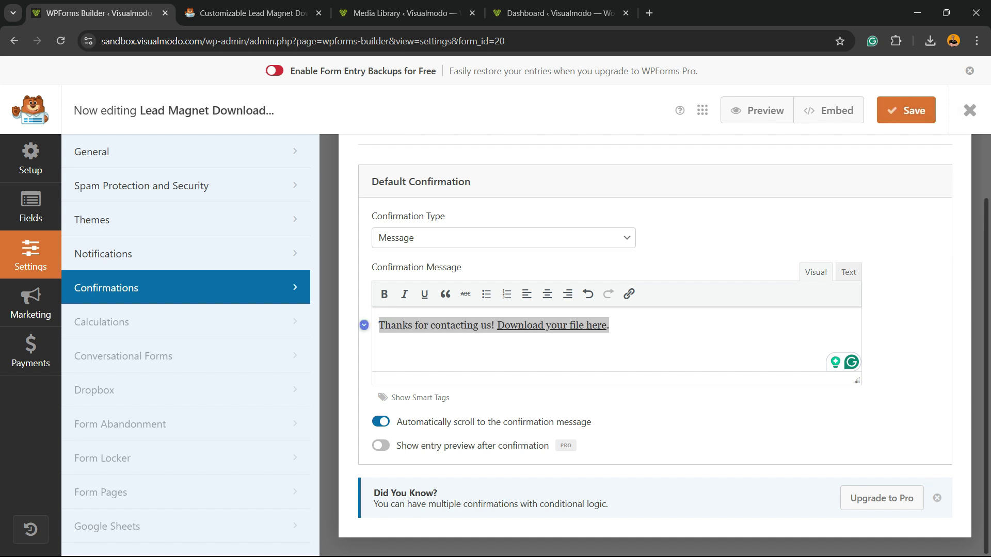
pyautogui.scroll(2, 654, 340)
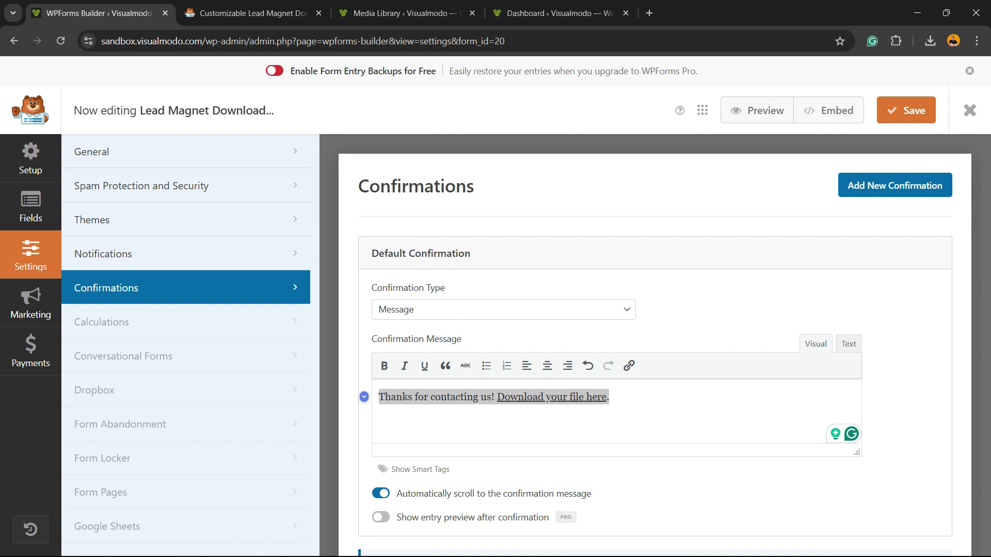
# Step: Embed the form in a new page named 'eBook Download', fixing the typo in the name
pyautogui.click(826, 110)
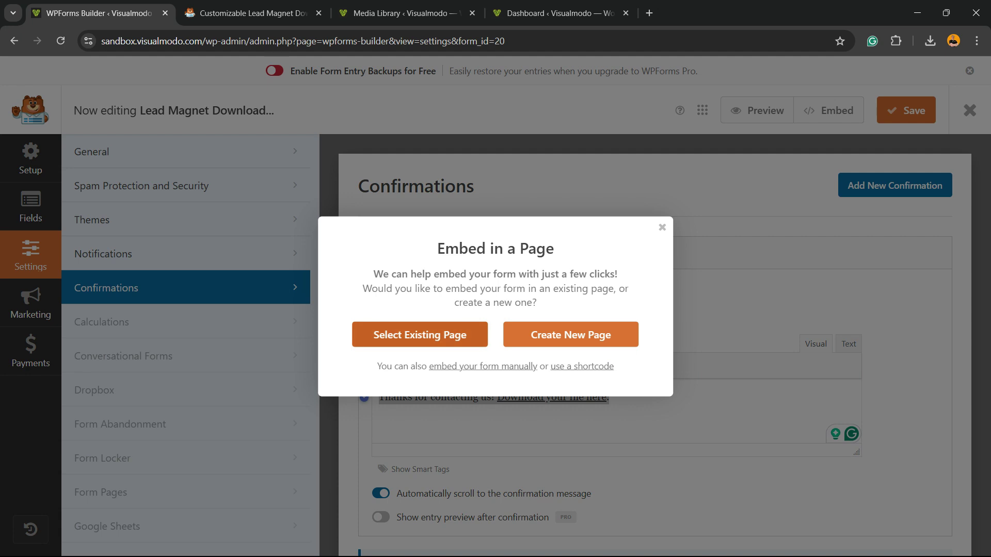
pyautogui.click(570, 334)
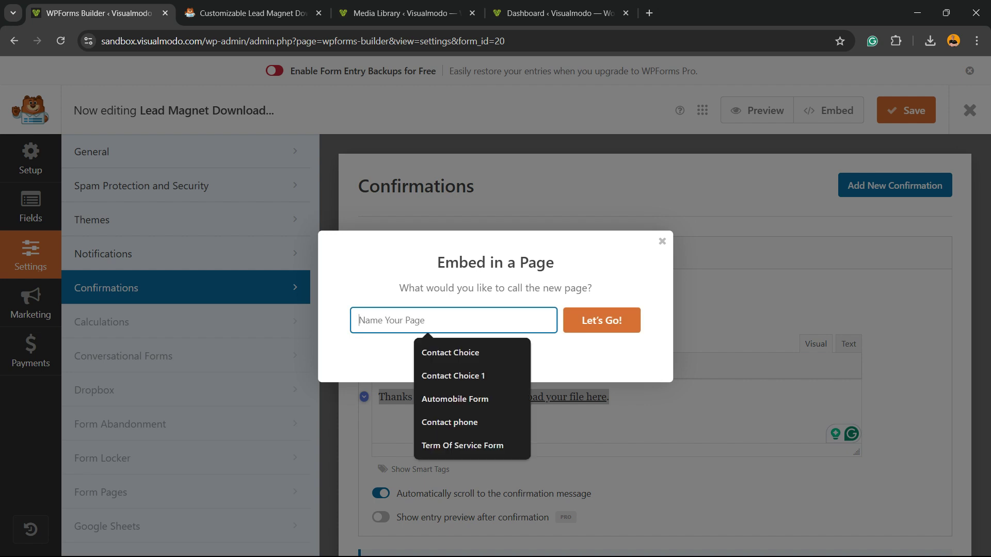
pyautogui.write('eBoo')
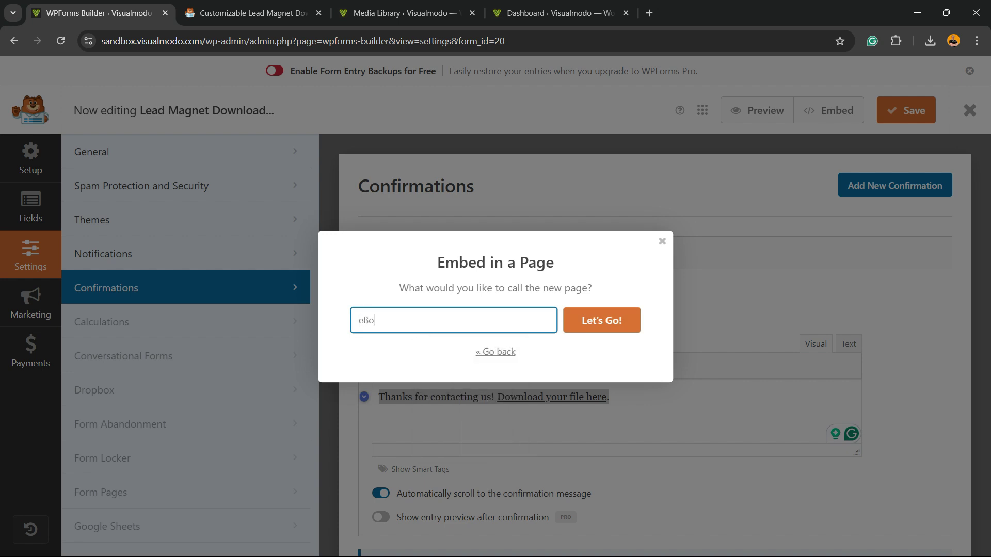
pyautogui.write(' Download')
pyautogui.click(379, 320)
pyautogui.write('k')
pyautogui.click(602, 317)
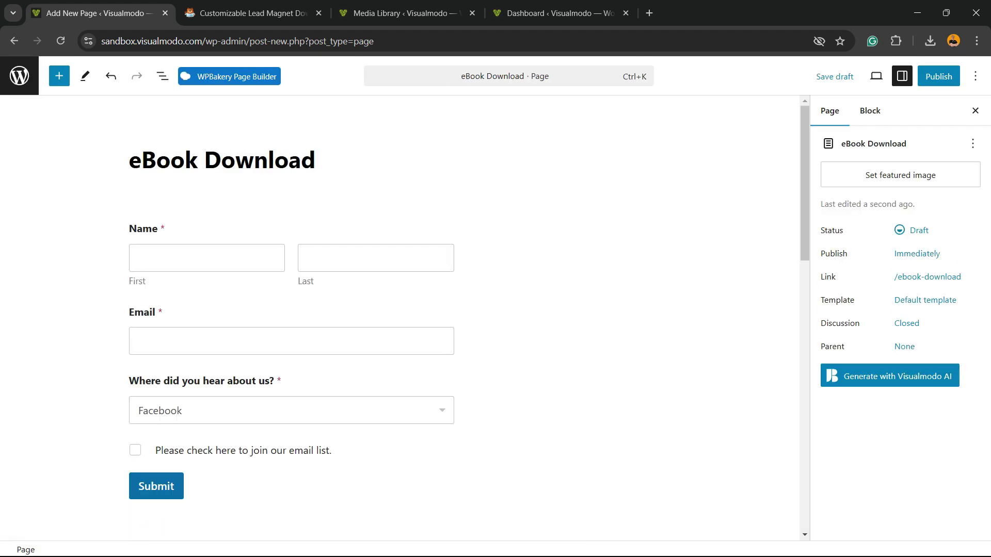
# Step: Publish the eBook Download page and confirm in the pre-publish panel
pyautogui.scroll(2, 400, 318)
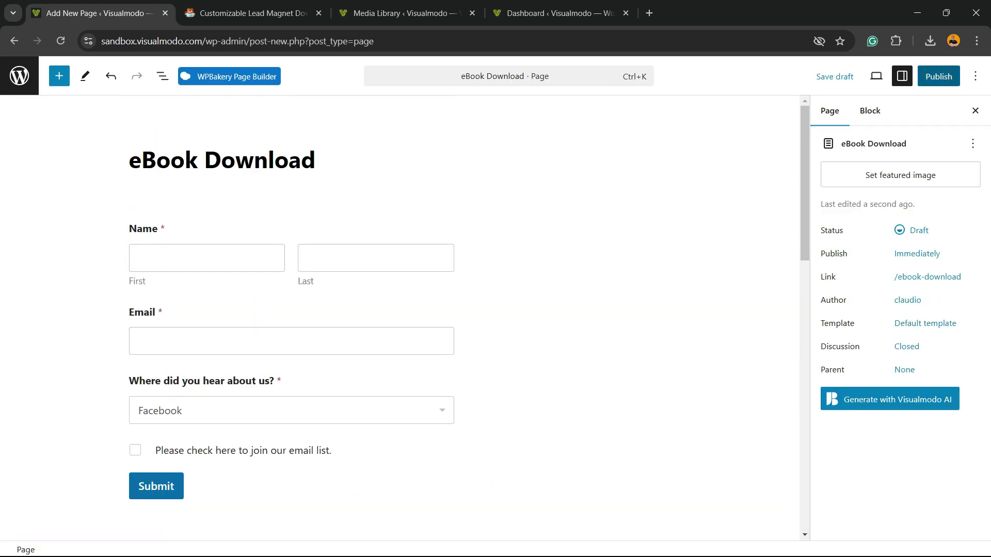
pyautogui.click(939, 76)
pyautogui.click(935, 76)
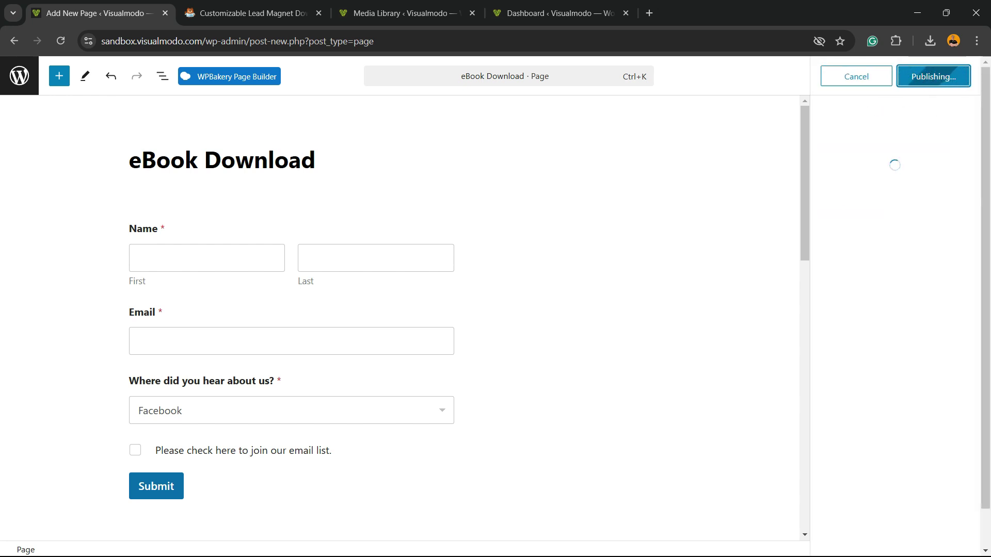